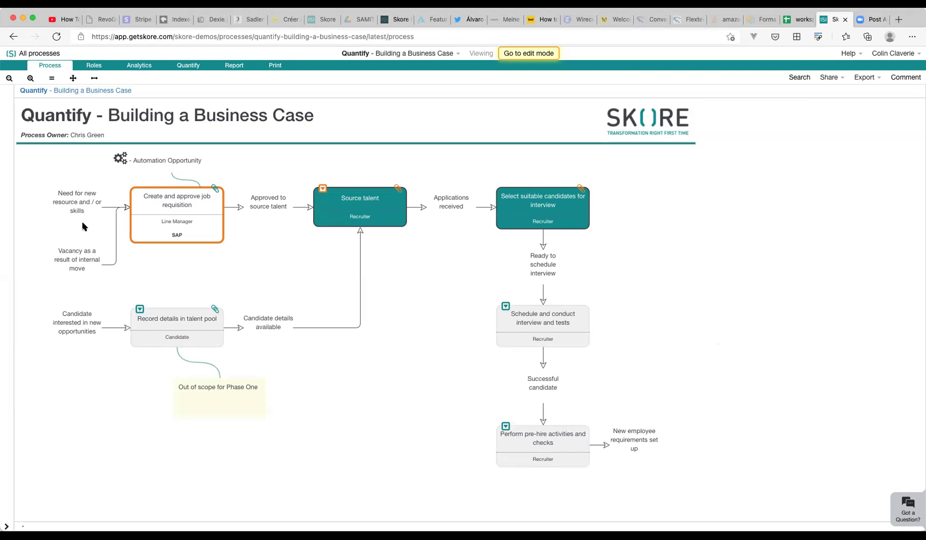
Step: View the detailed diagram of the Source talent activity and return to the top-level process
click(321, 189)
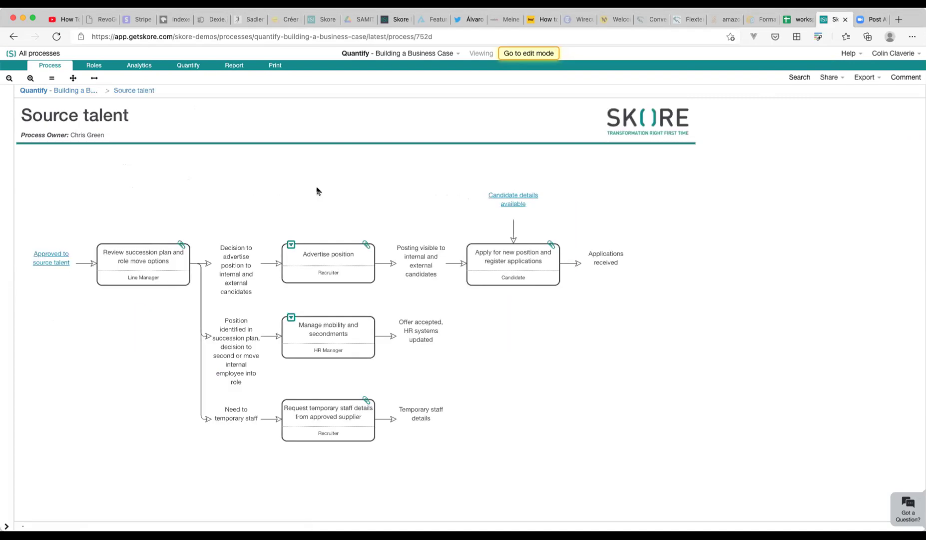
click(80, 91)
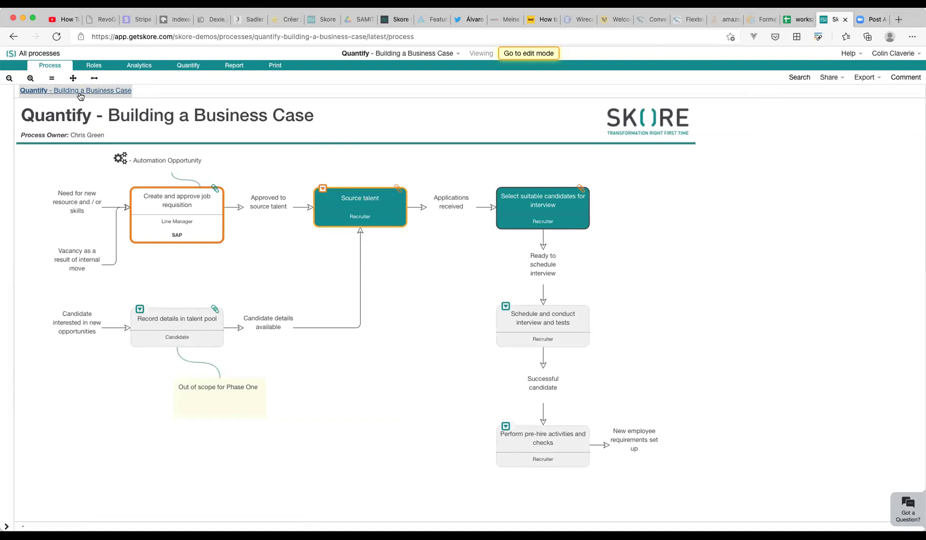
Step: Review the Partner ERP role's description and work activities, and view the role utilisation insights
click(142, 69)
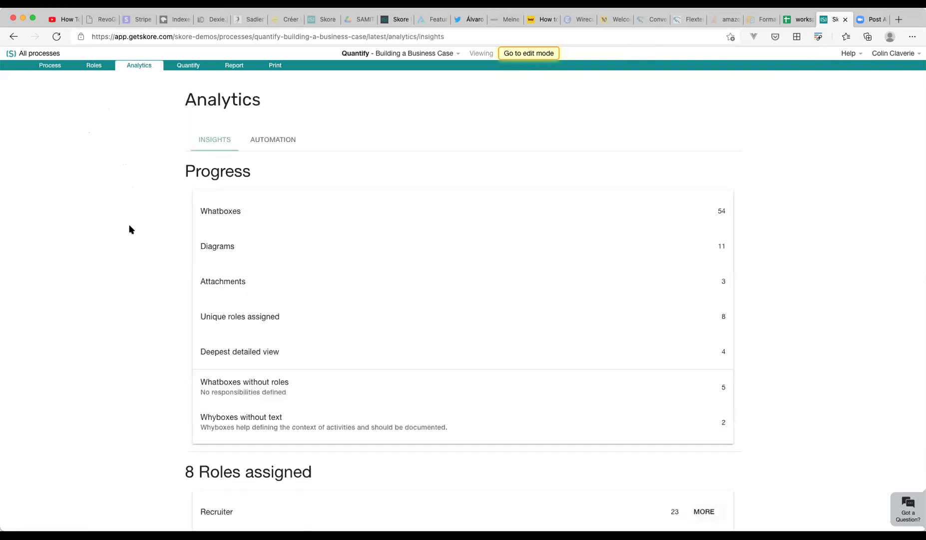
click(100, 69)
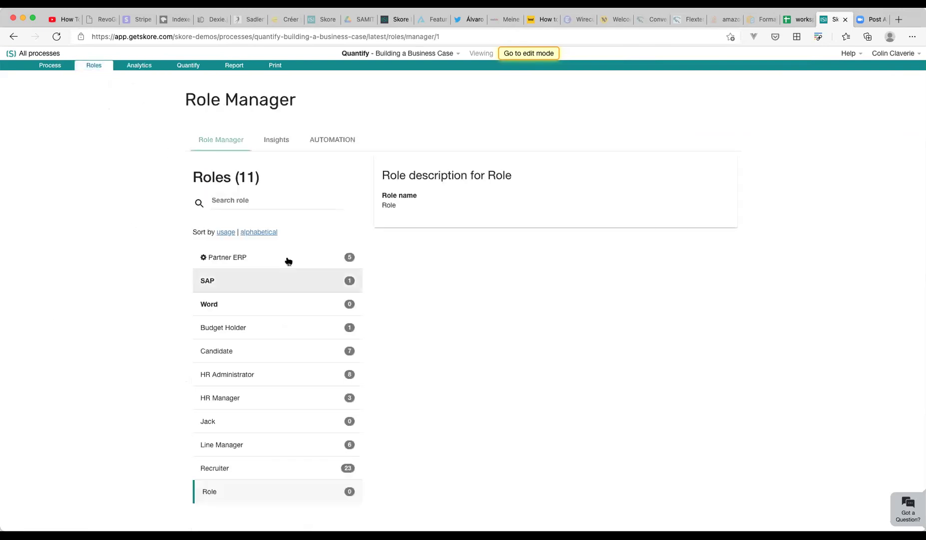
click(289, 259)
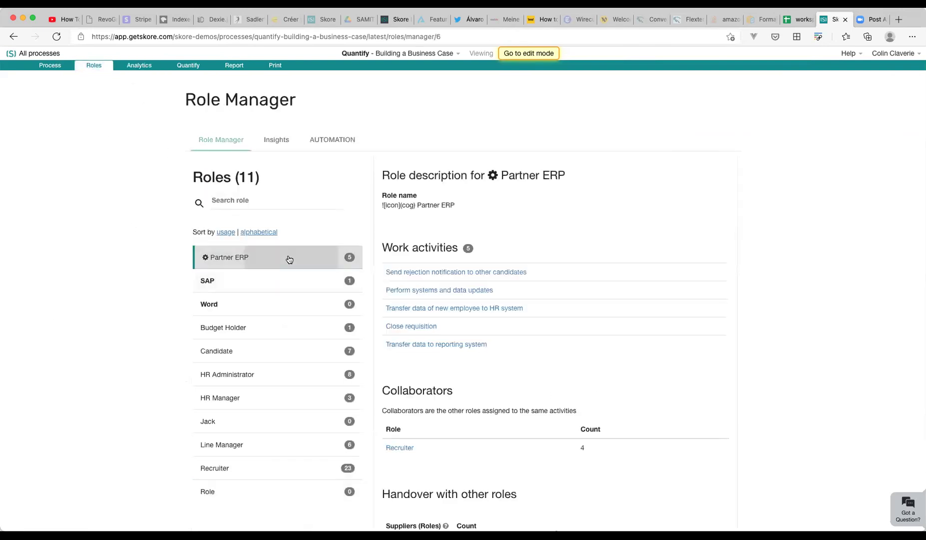
click(278, 145)
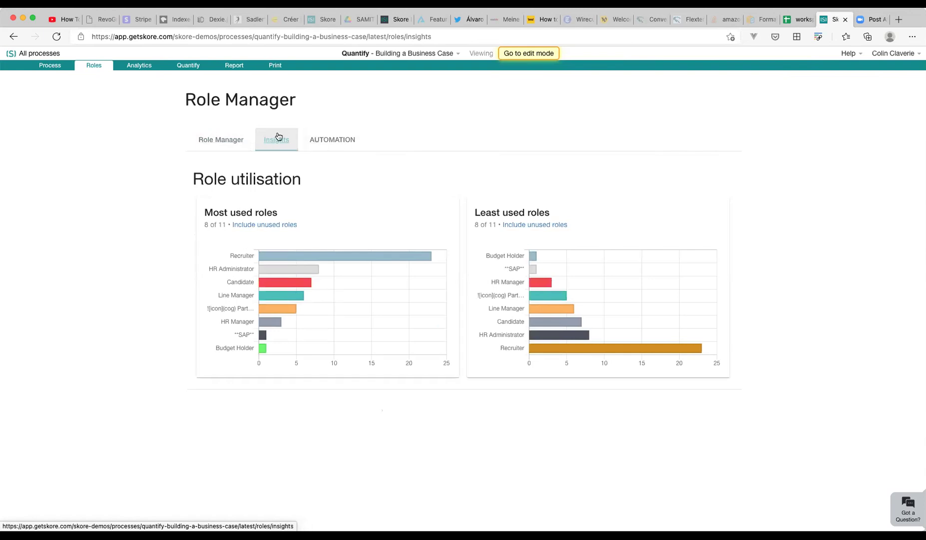
Step: Examine the process's automation analytics, including the grouping and the details of assigned activities
click(135, 67)
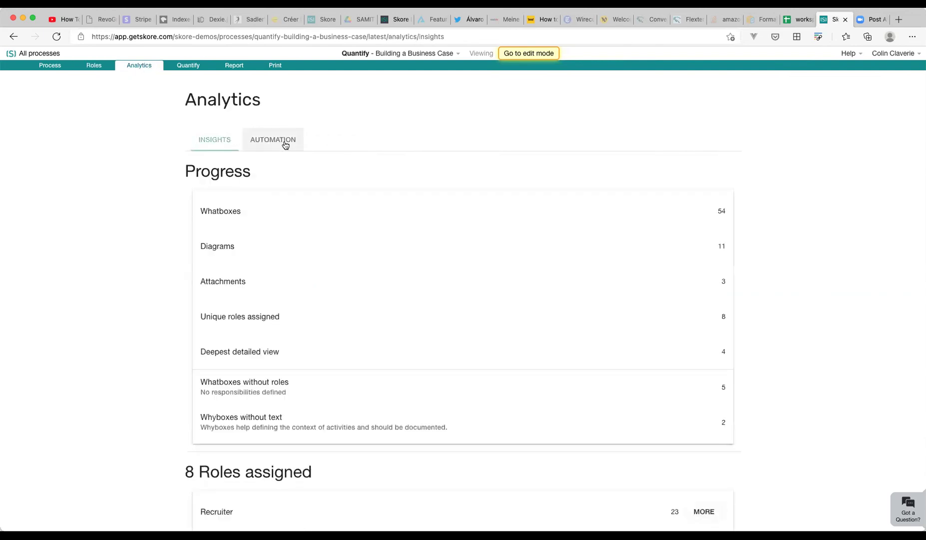
click(286, 145)
scroll(329, 282, down, 2)
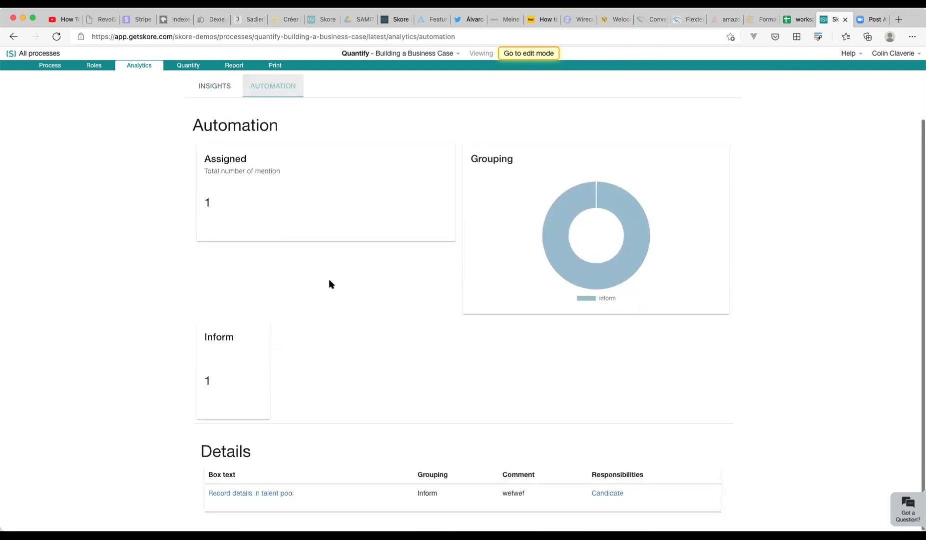
scroll(329, 281, up, 2)
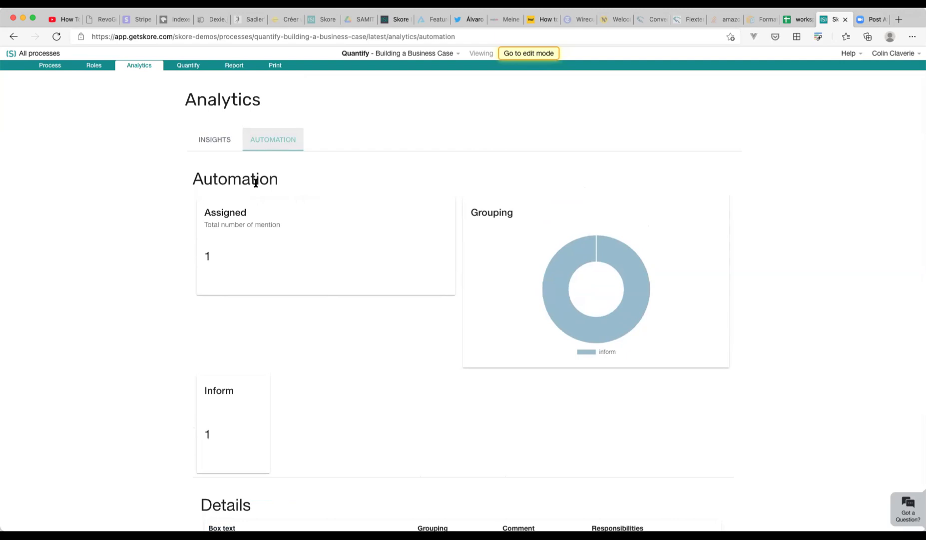
Step: Open the work activities report and examine its columns, from box ID to the outbound whatboxes
click(235, 67)
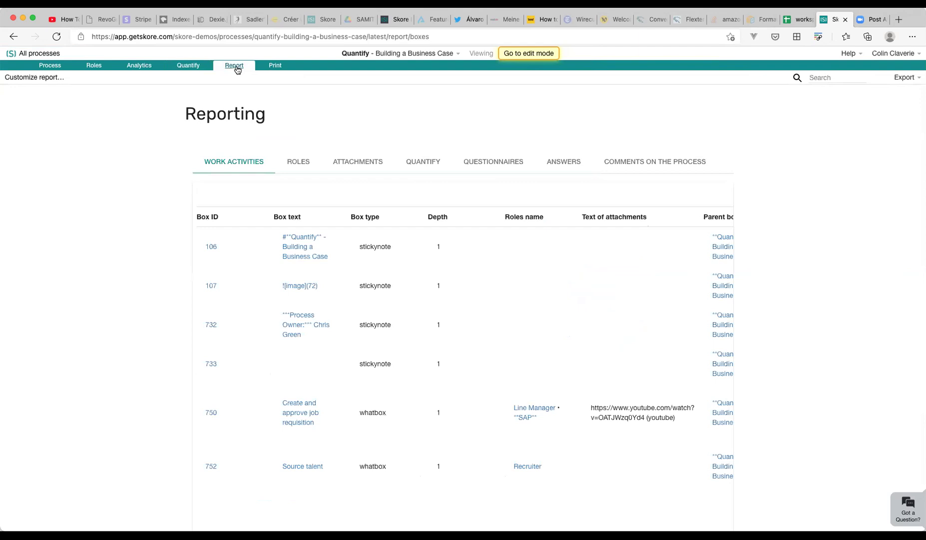
scroll(396, 252, right, 5)
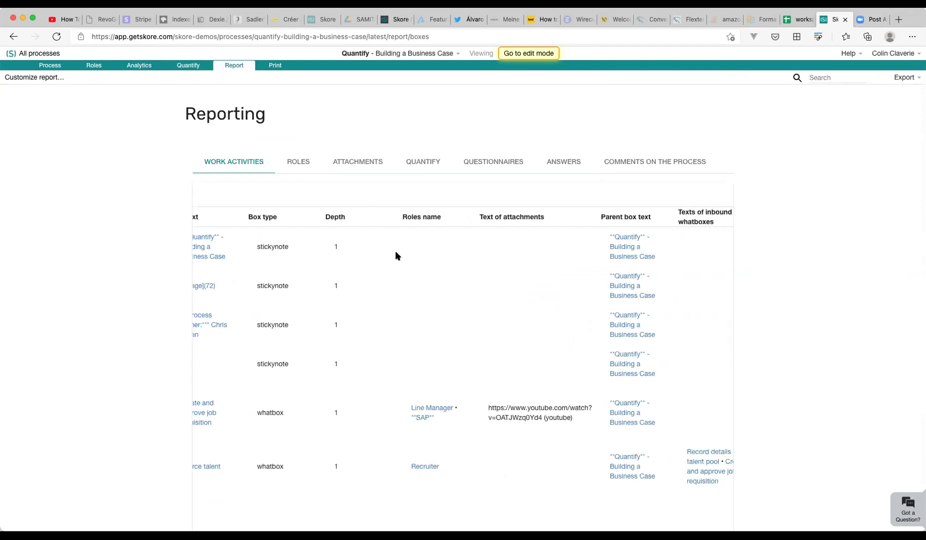
scroll(396, 252, right, 6)
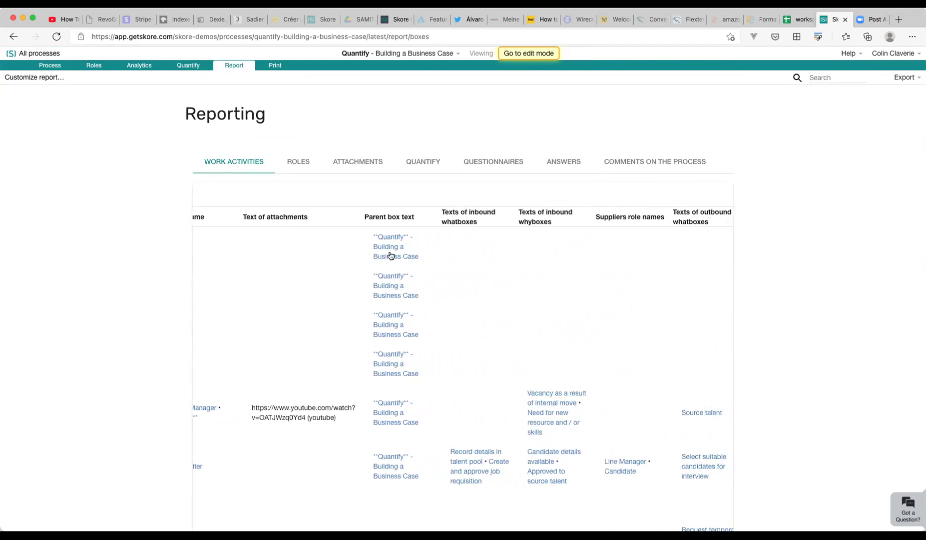
scroll(391, 255, left, 6)
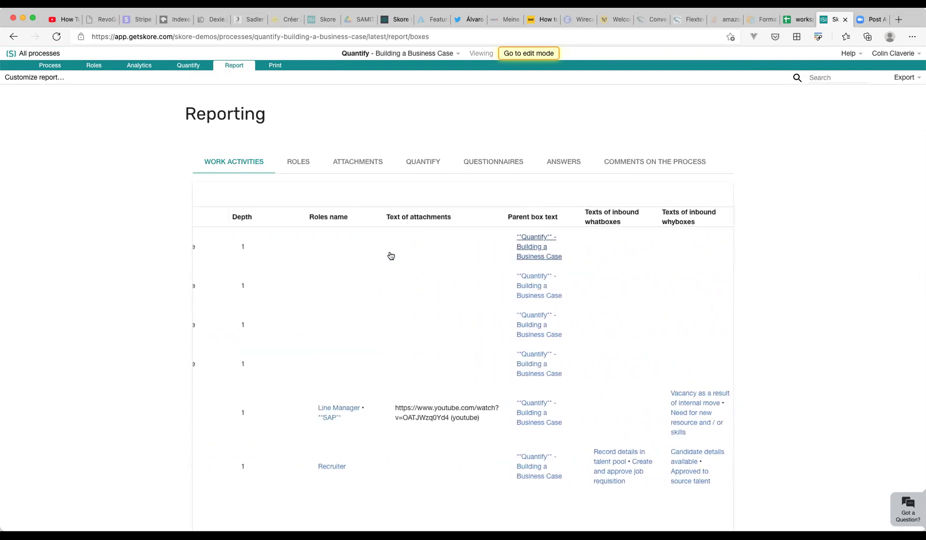
scroll(390, 254, left, 5)
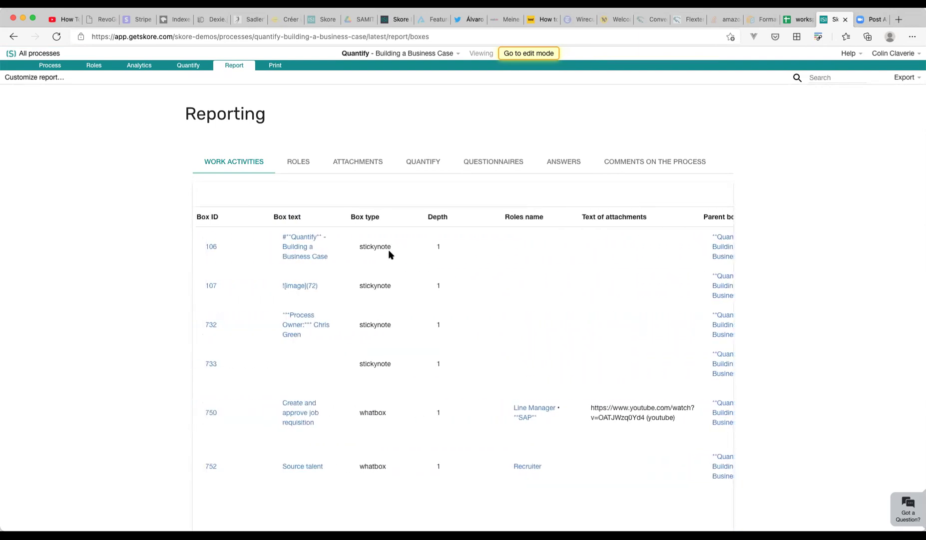
double_click(207, 114)
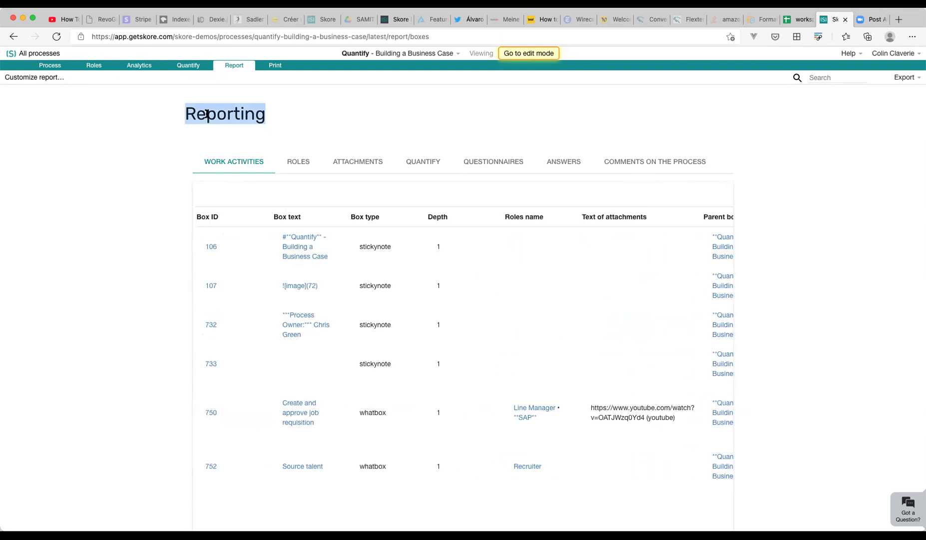
click(207, 114)
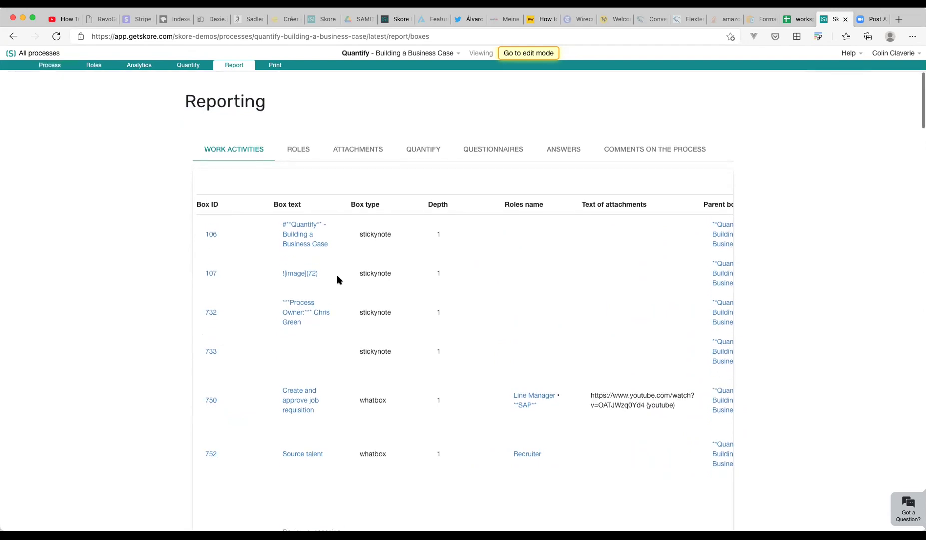
scroll(336, 275, down, 1)
scroll(171, 158, up, 1)
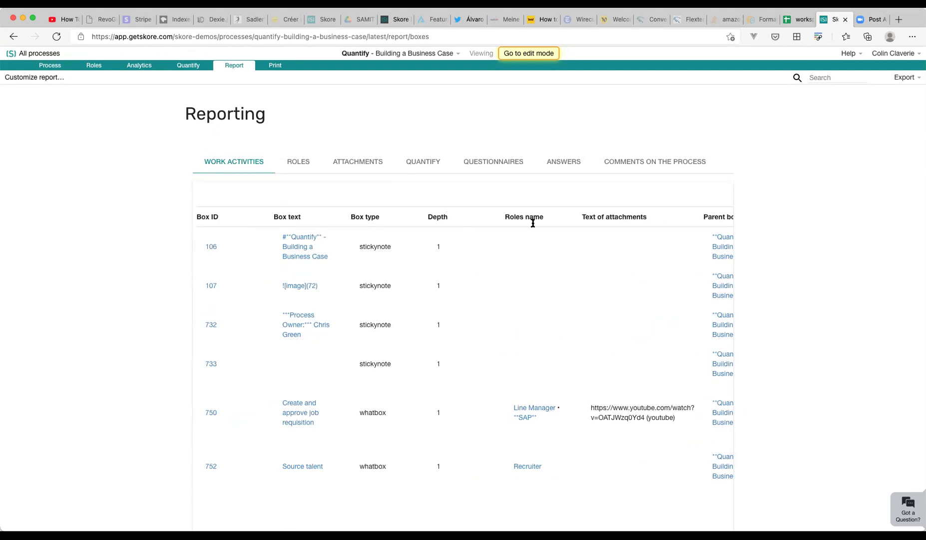
Step: Sort the work activities report by the texts of inbound whyboxes
scroll(518, 215, right, 3)
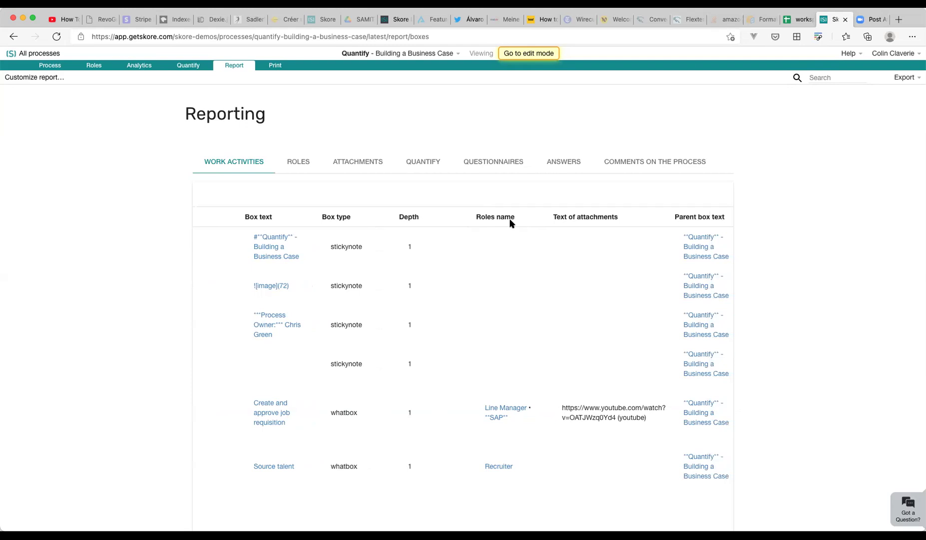
scroll(572, 225, right, 5)
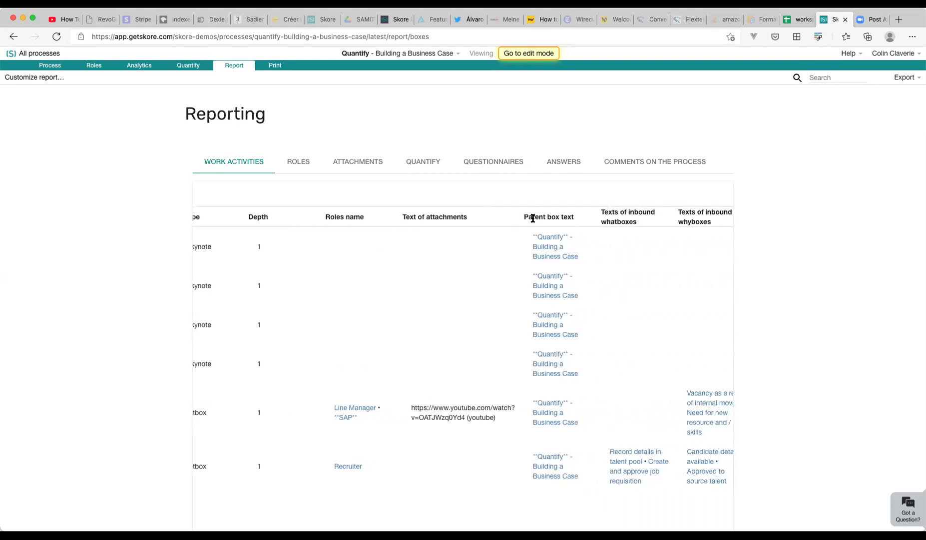
scroll(533, 217, right, 5)
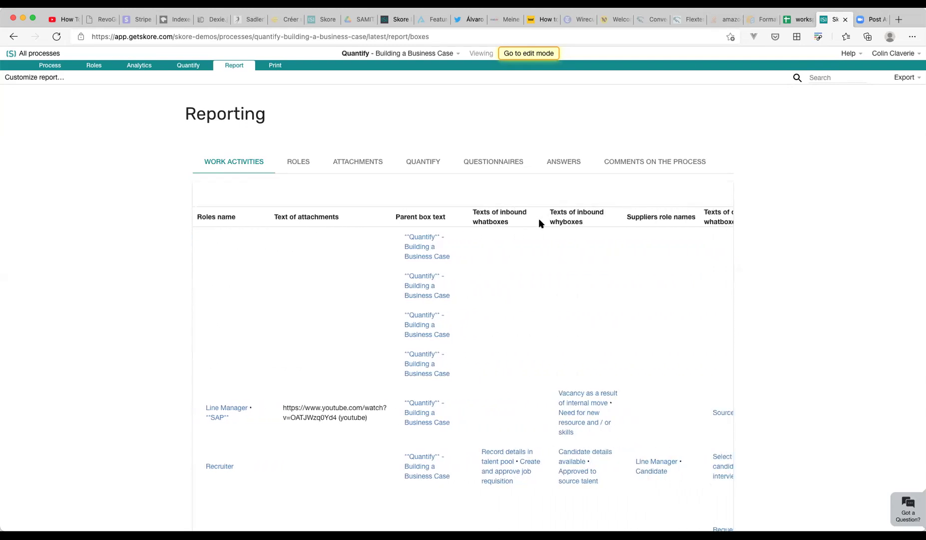
scroll(539, 222, right, 5)
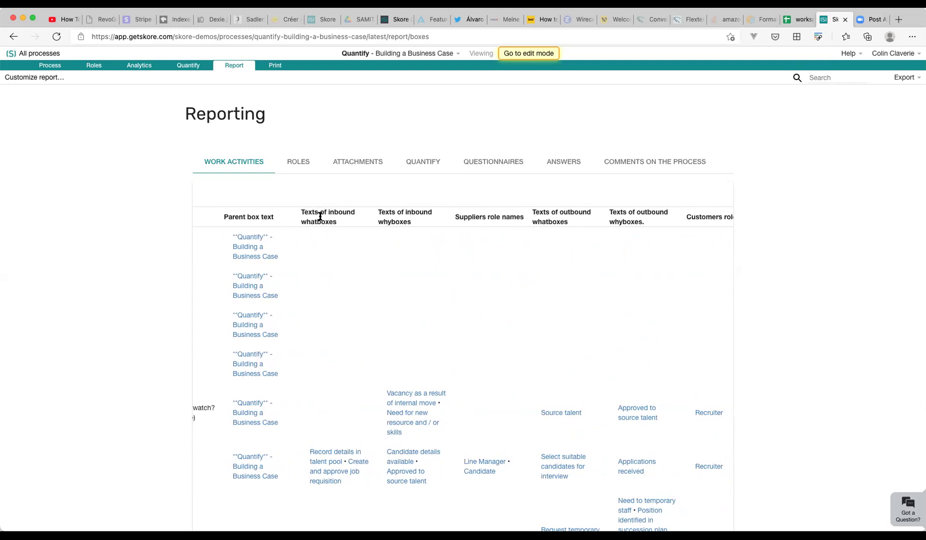
click(402, 222)
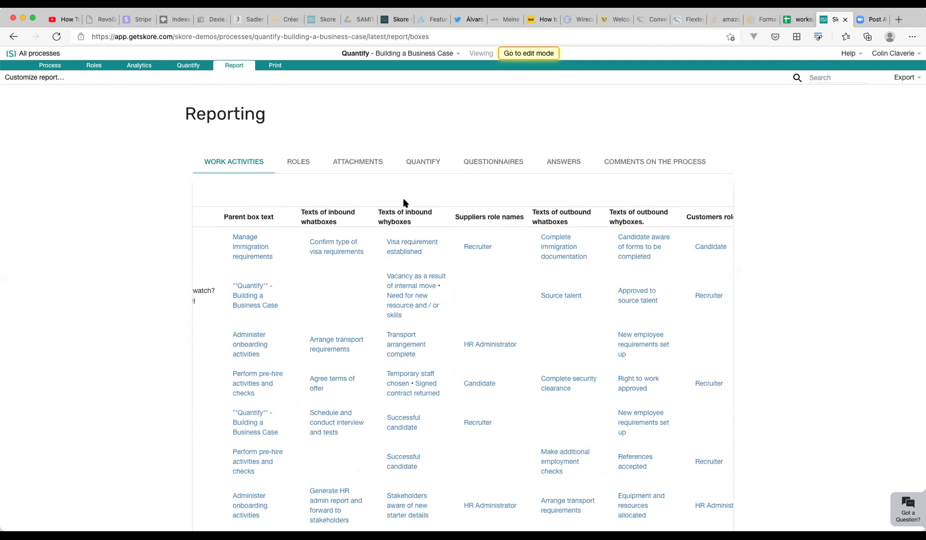
Step: Check the customers' role names in the sorted report and save the report as an MS Excel file
scroll(493, 220, right, 3)
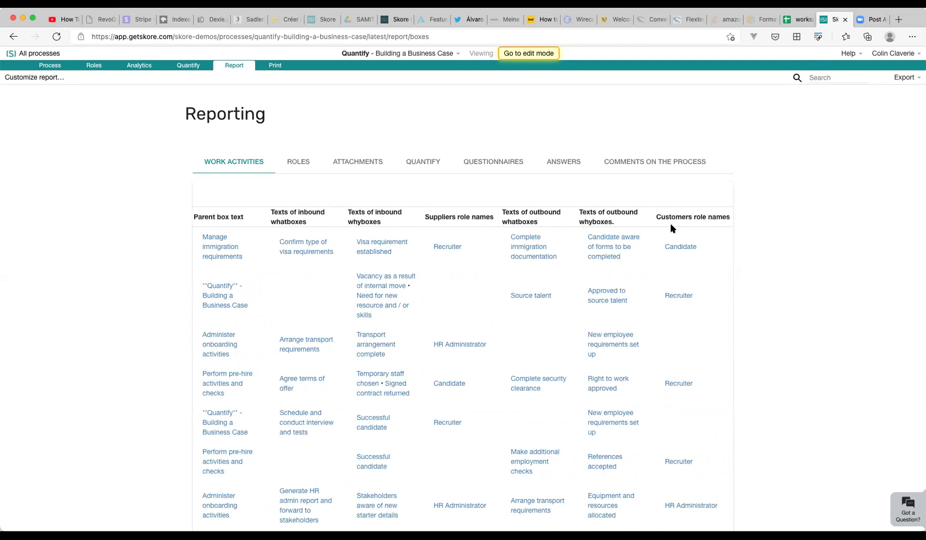
scroll(520, 270, left, 10)
scroll(519, 271, left, 10)
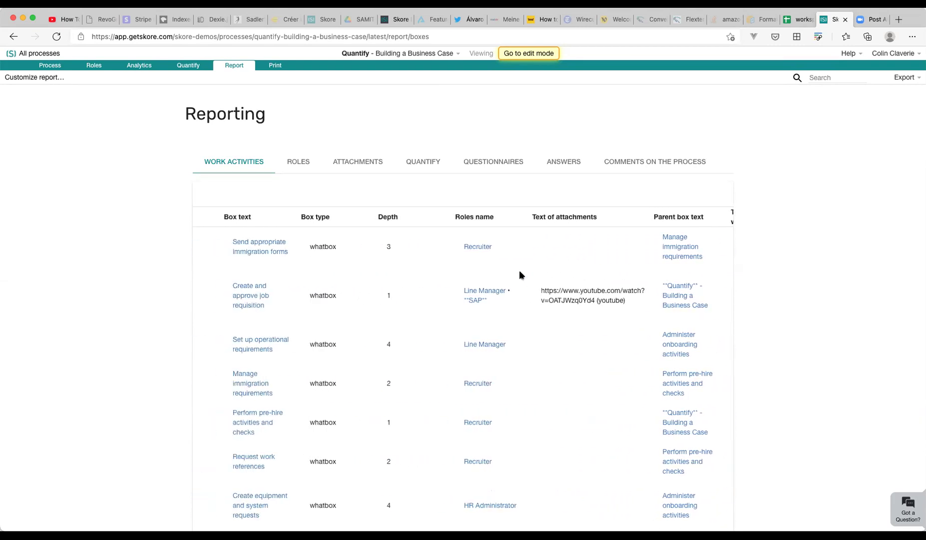
scroll(519, 275, left, 2)
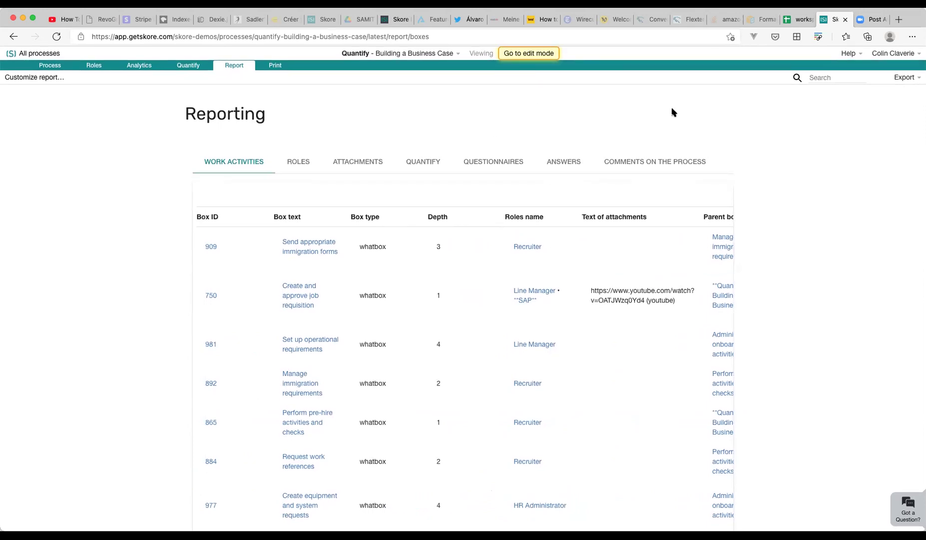
click(904, 77)
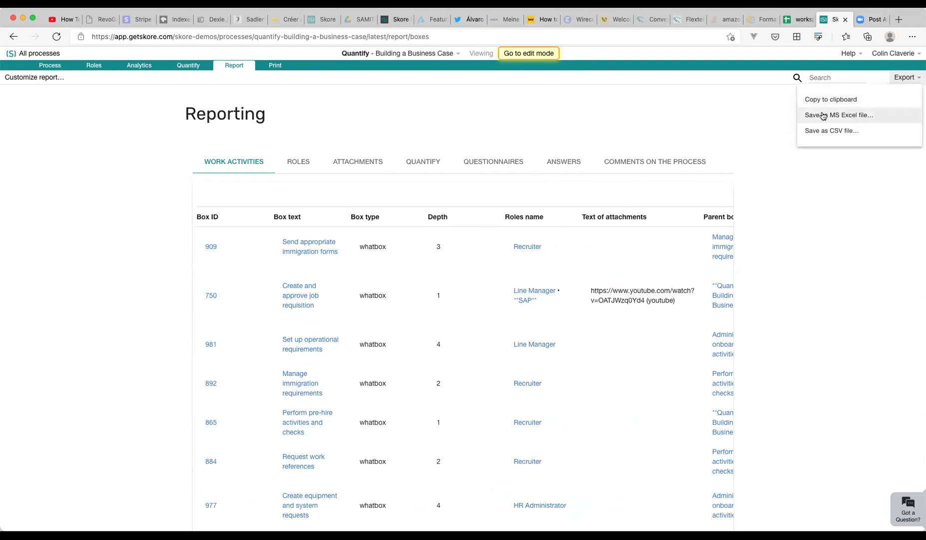
click(824, 115)
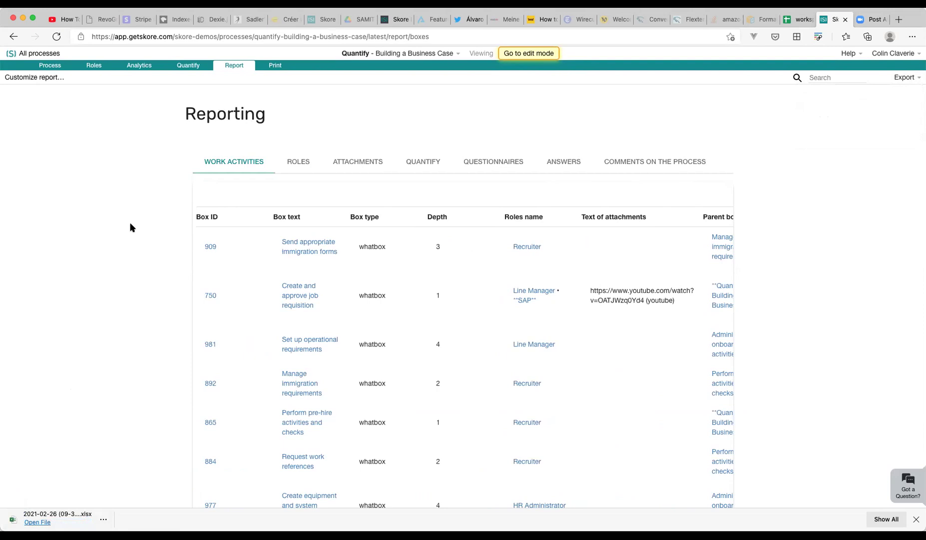
Step: Review the inbound and outbound columns, and open the "Send appropriate immigration forms" activity in its process diagram from the report
scroll(283, 306, right, 6)
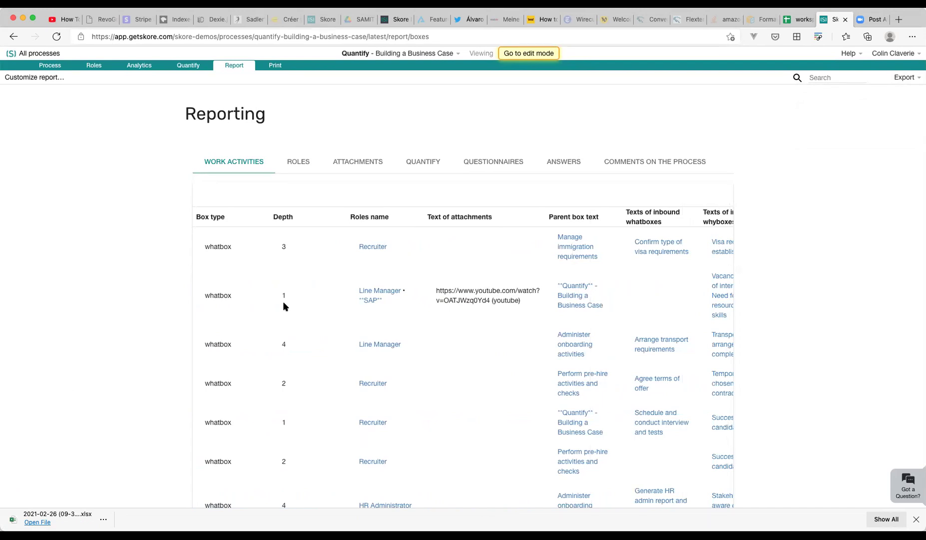
scroll(283, 301, right, 8)
scroll(284, 303, right, 3)
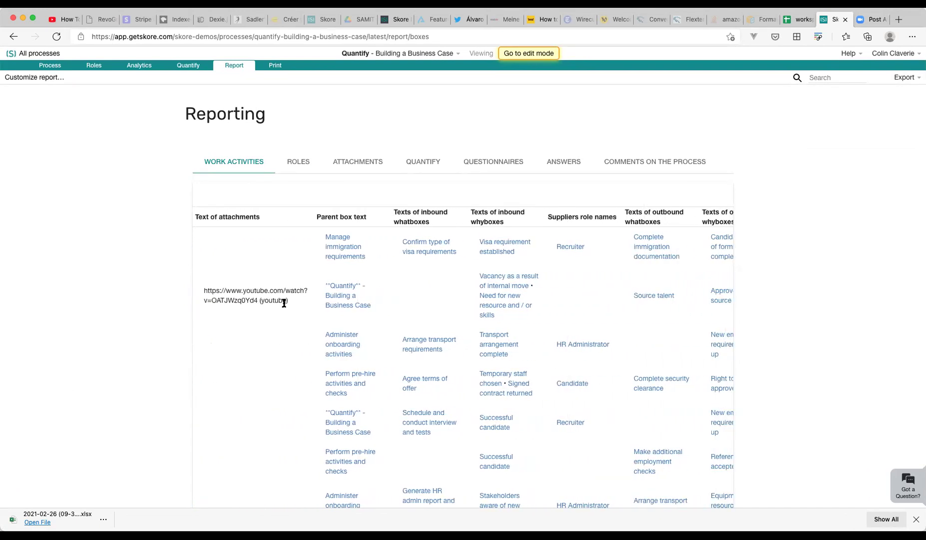
scroll(284, 303, right, 3)
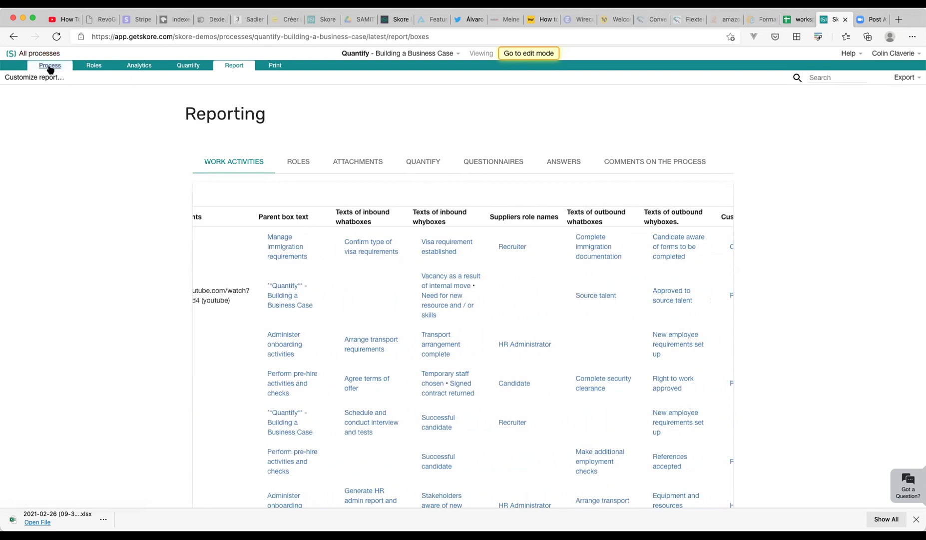
scroll(229, 299, left, 15)
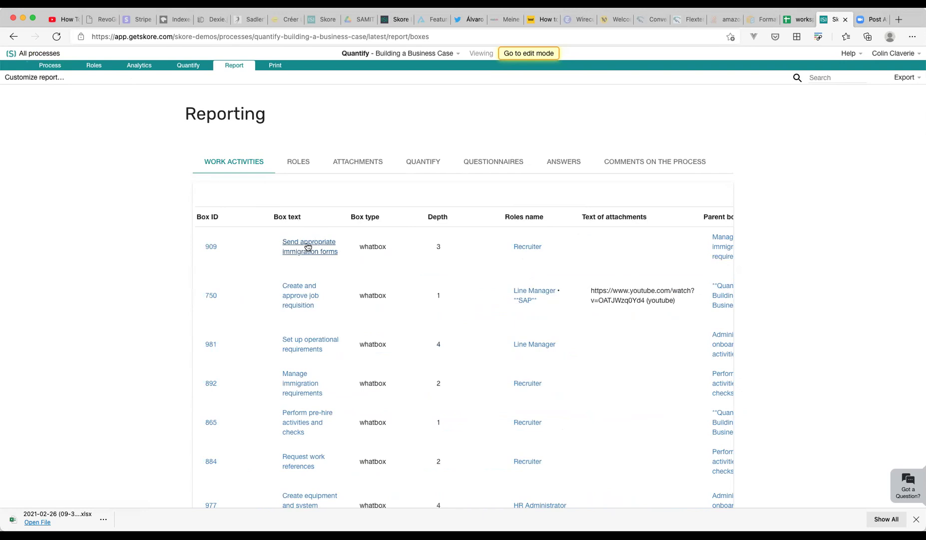
click(302, 248)
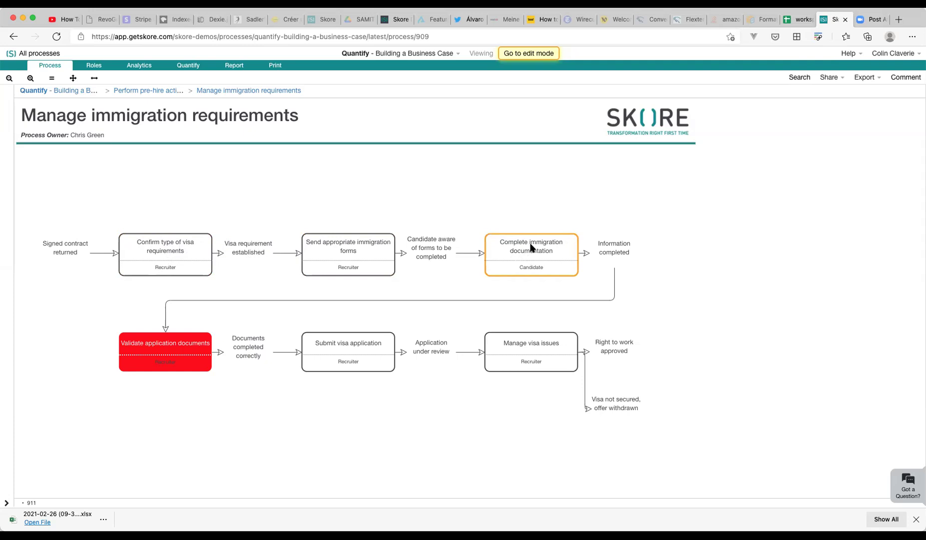
Step: Return to the work activities report and look through its list of boxes
click(234, 66)
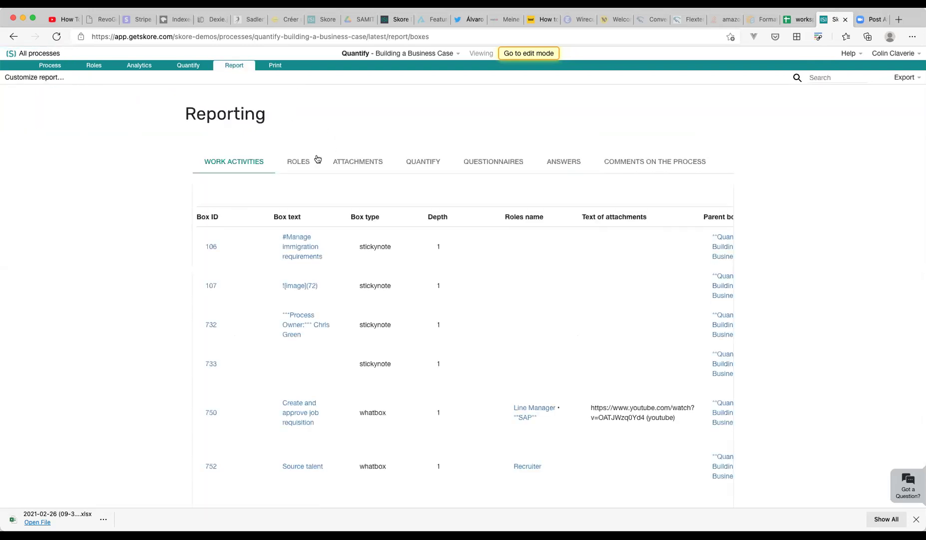
scroll(241, 241, down, 20)
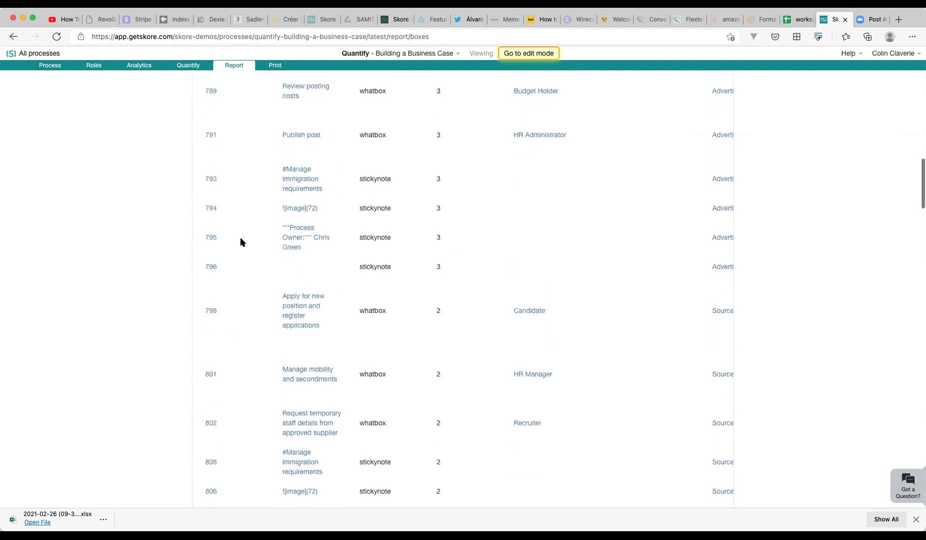
scroll(241, 242, down, 20)
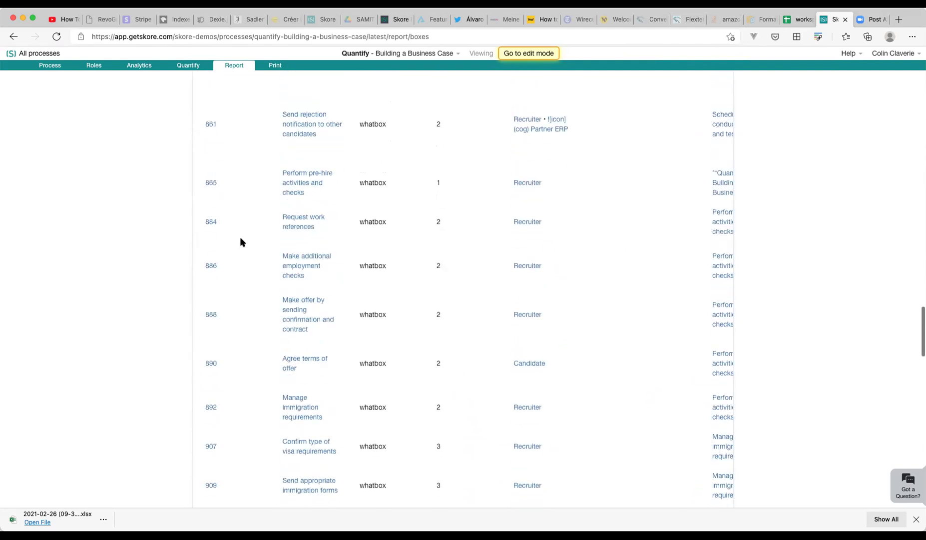
Step: Examine the inbound, outbound, supplier and customer columns for the hiring and immigration activities in the work activities report
scroll(241, 241, down, 4)
scroll(240, 242, up, 5)
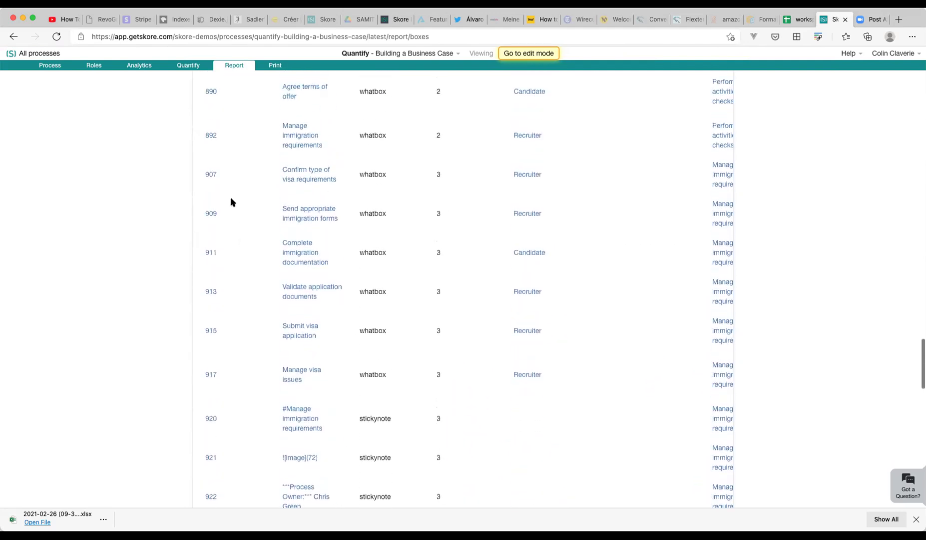
scroll(395, 214, right, 7)
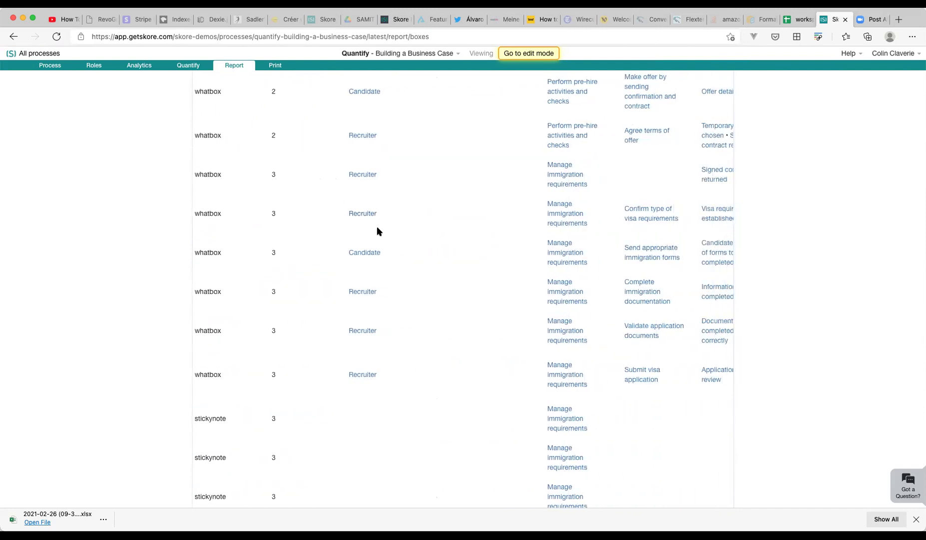
scroll(380, 225, right, 8)
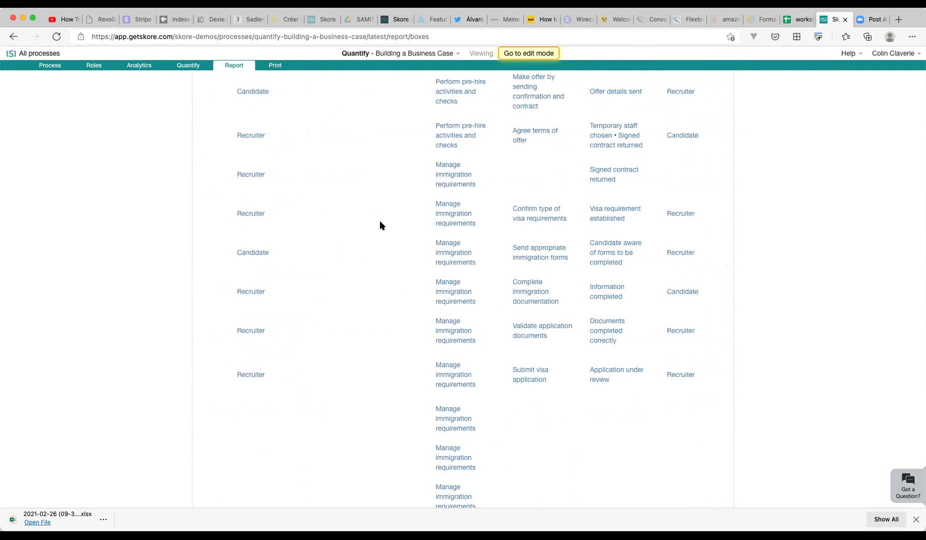
scroll(625, 221, up, 2)
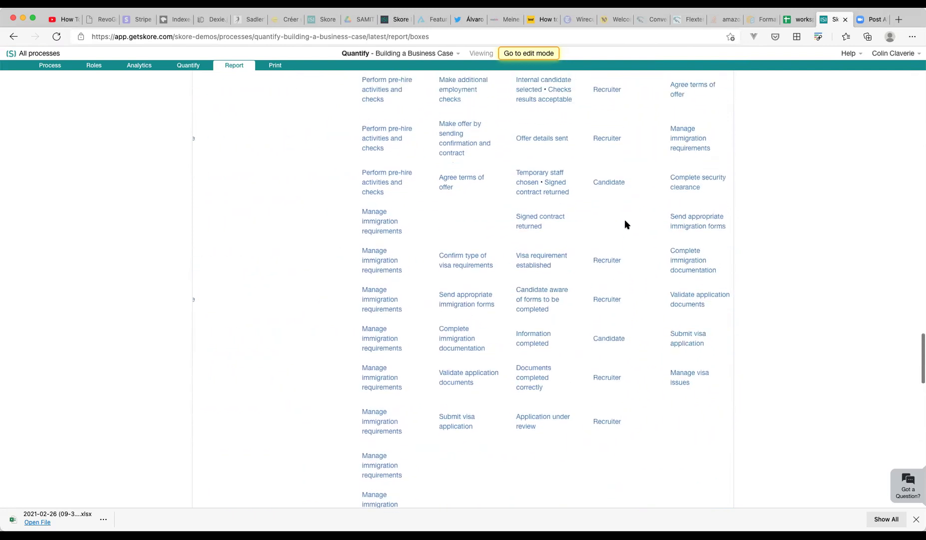
scroll(572, 274, left, 8)
scroll(574, 278, right, 12)
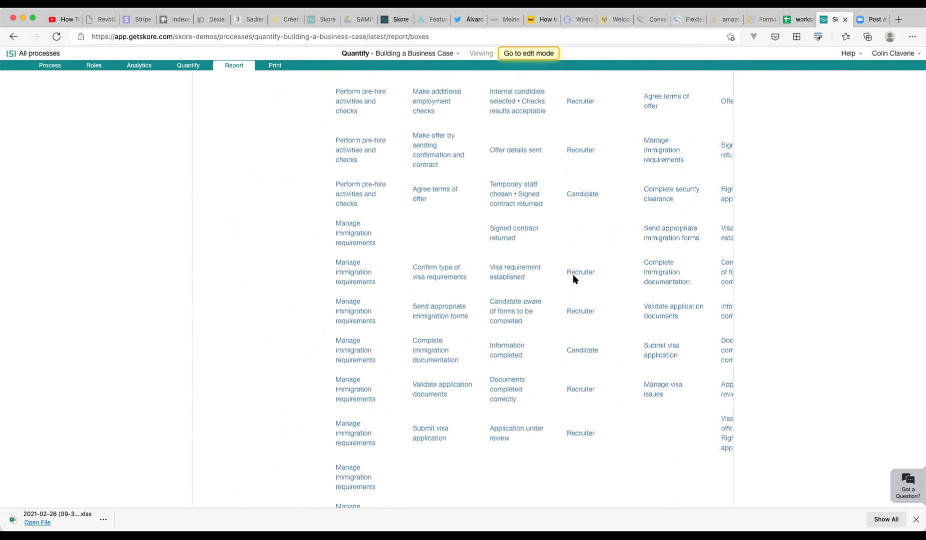
scroll(575, 279, right, 2)
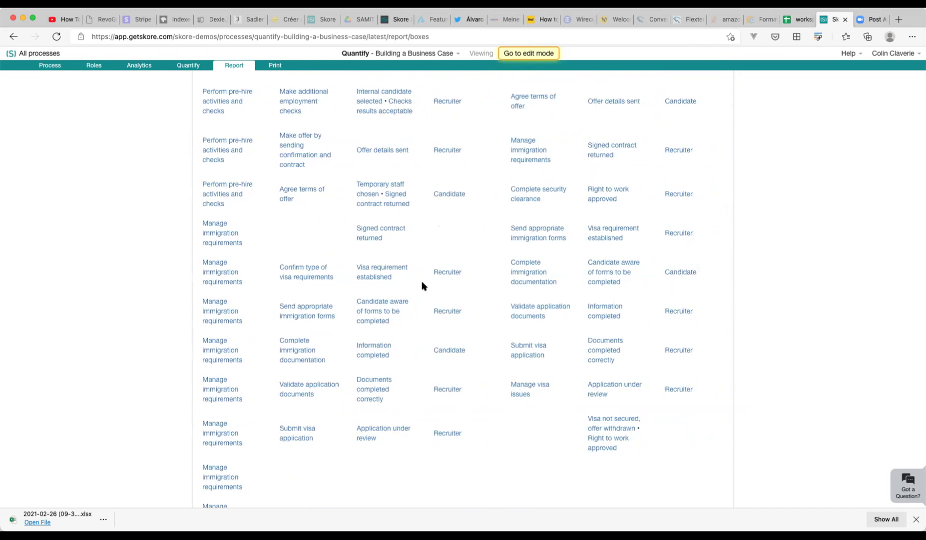
scroll(763, 265, up, 4)
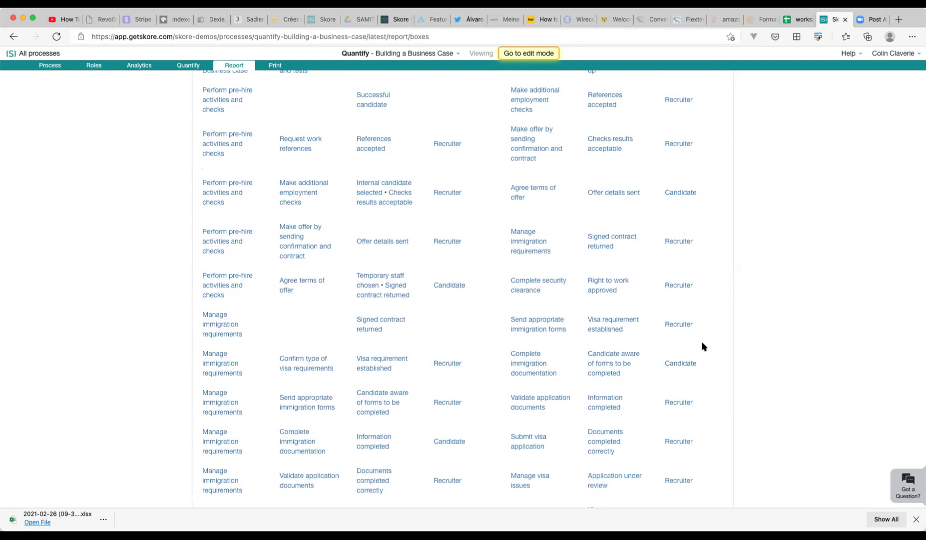
scroll(702, 346, up, 15)
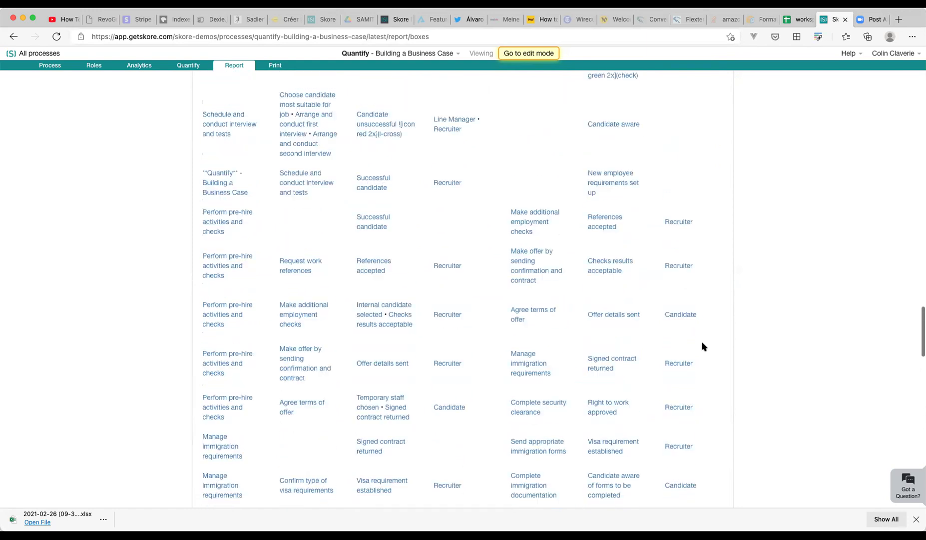
scroll(702, 346, up, 10)
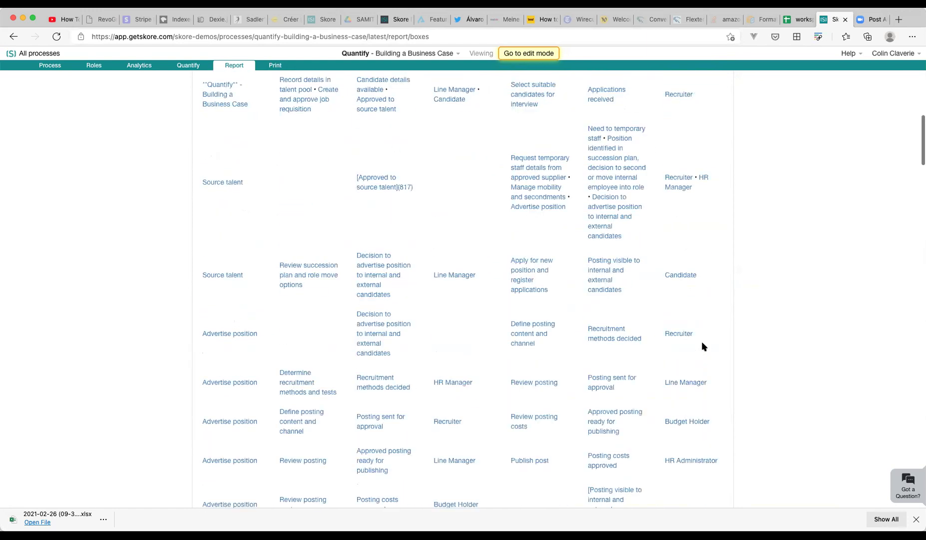
scroll(581, 281, left, 10)
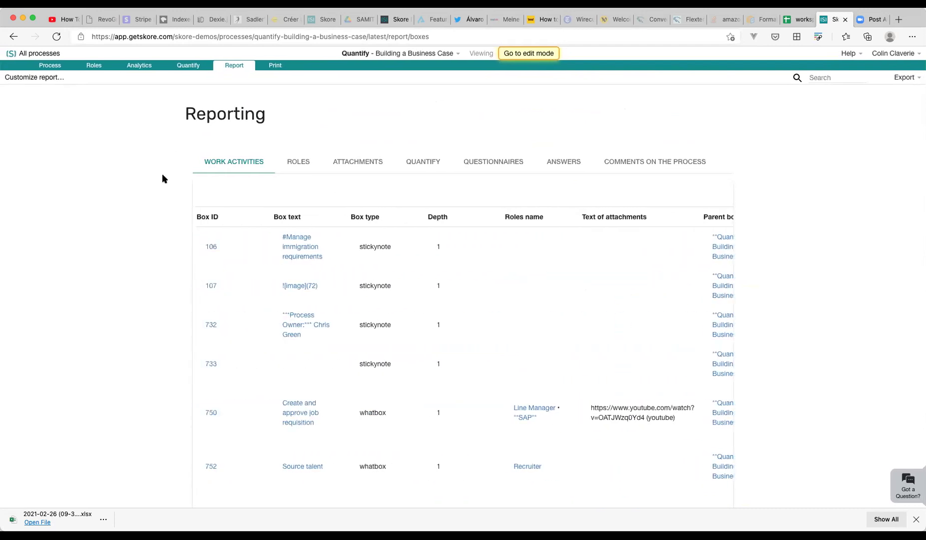
Step: Customize the report to include the Parent box ID, Children boxes texts, number of child boxes and Children boxes IDs columns
click(28, 78)
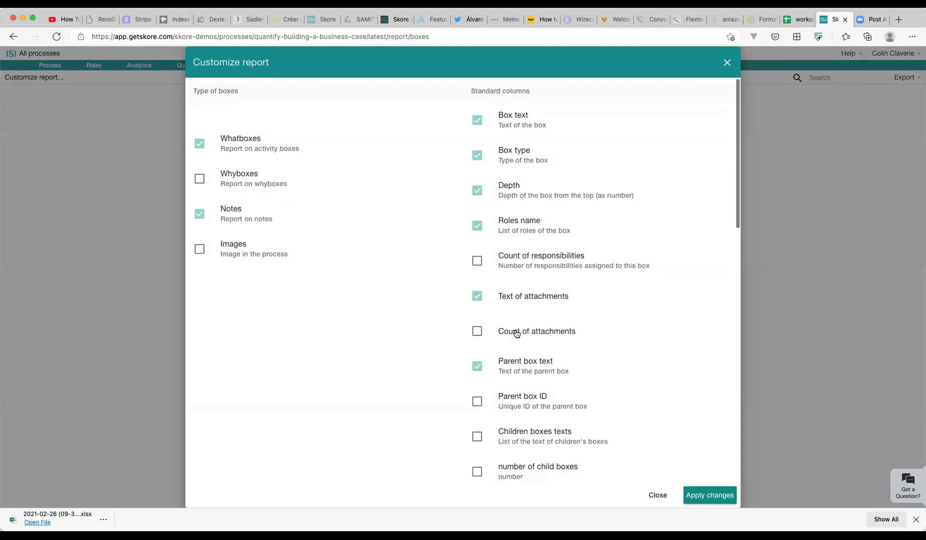
scroll(520, 319, down, 1)
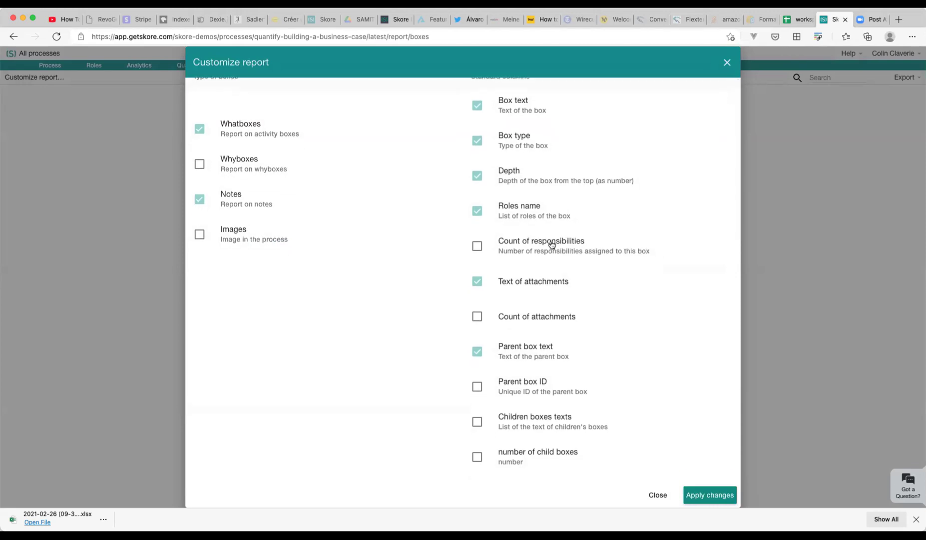
scroll(552, 244, down, 3)
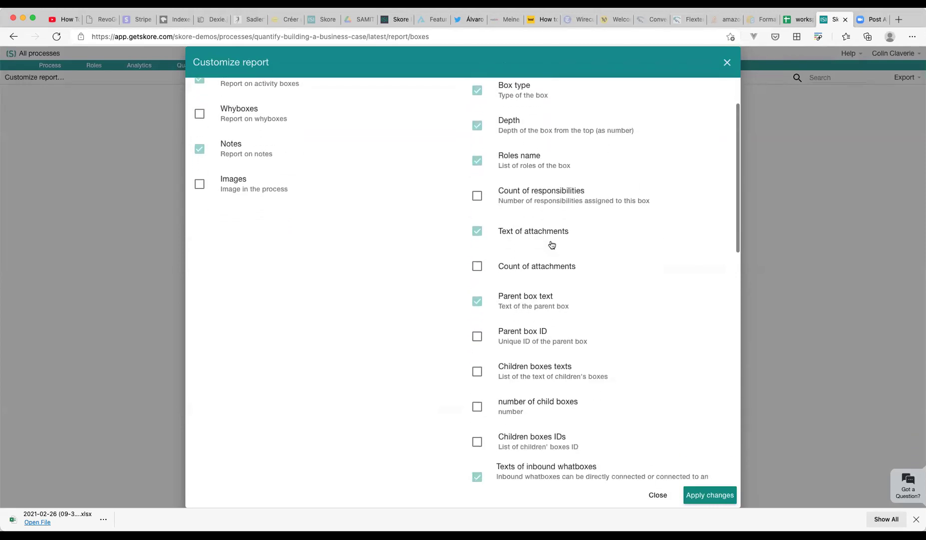
scroll(552, 244, down, 5)
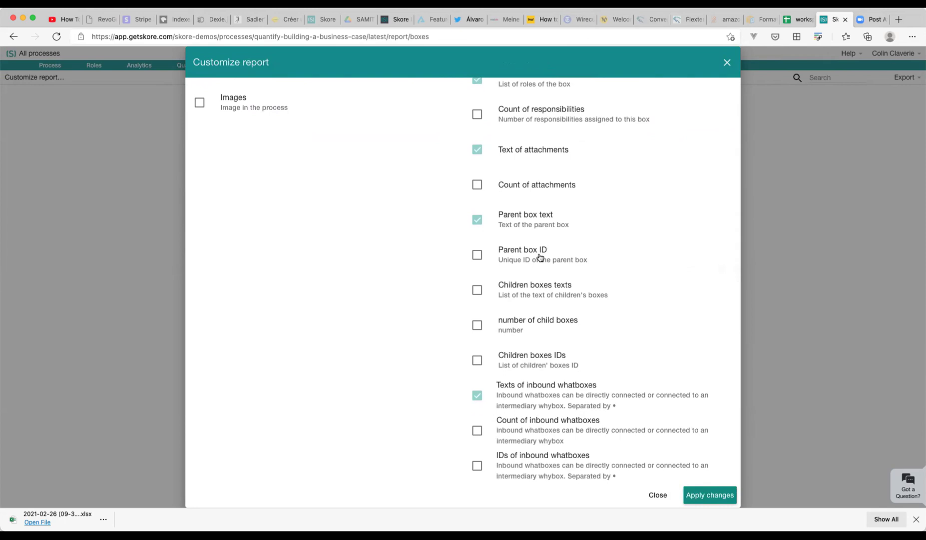
click(514, 251)
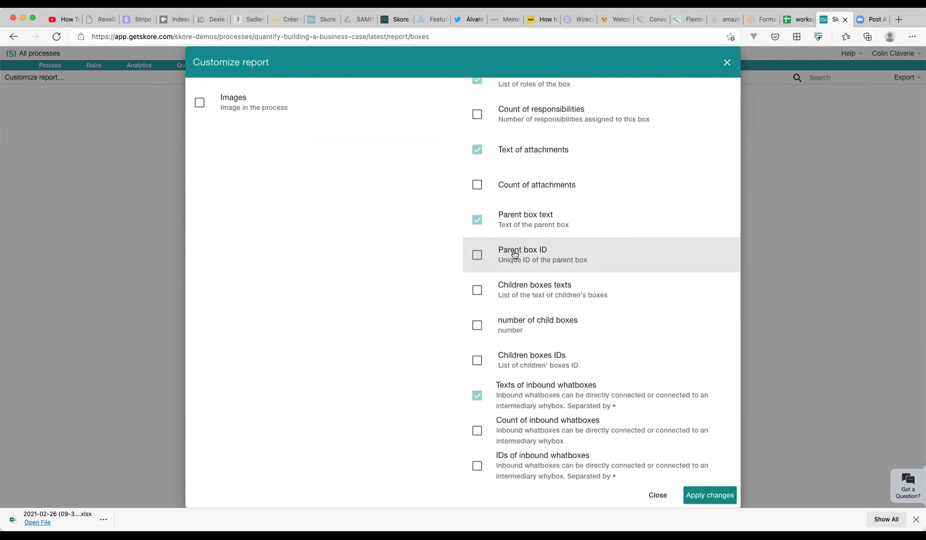
click(528, 288)
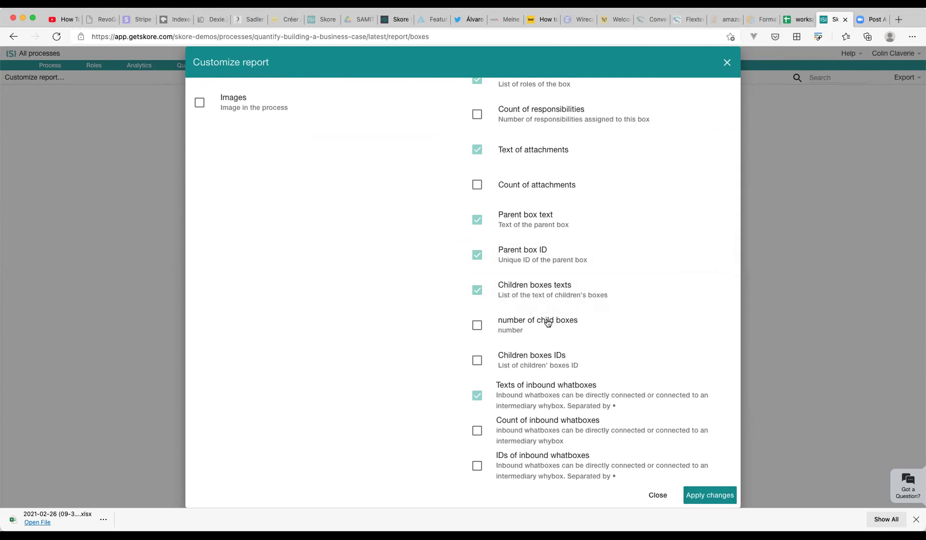
scroll(548, 322, down, 3)
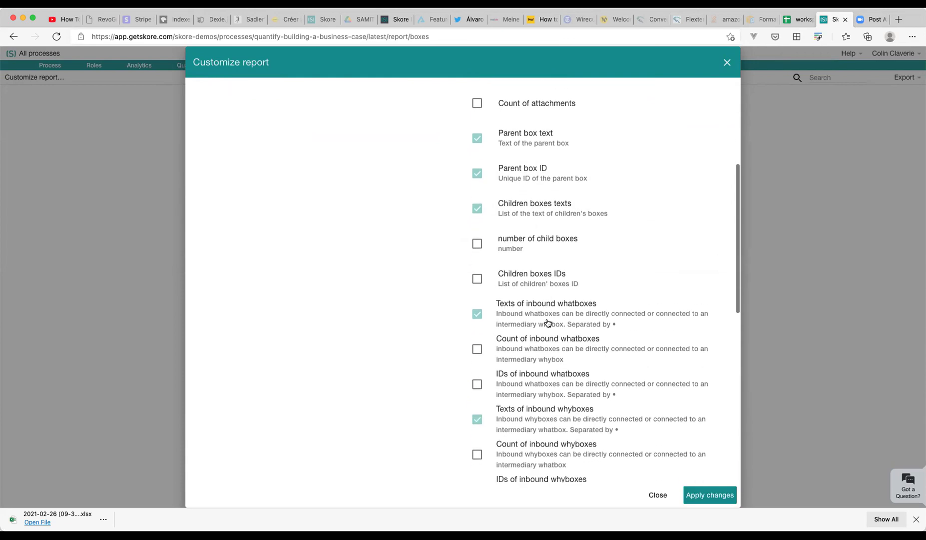
click(548, 244)
click(543, 278)
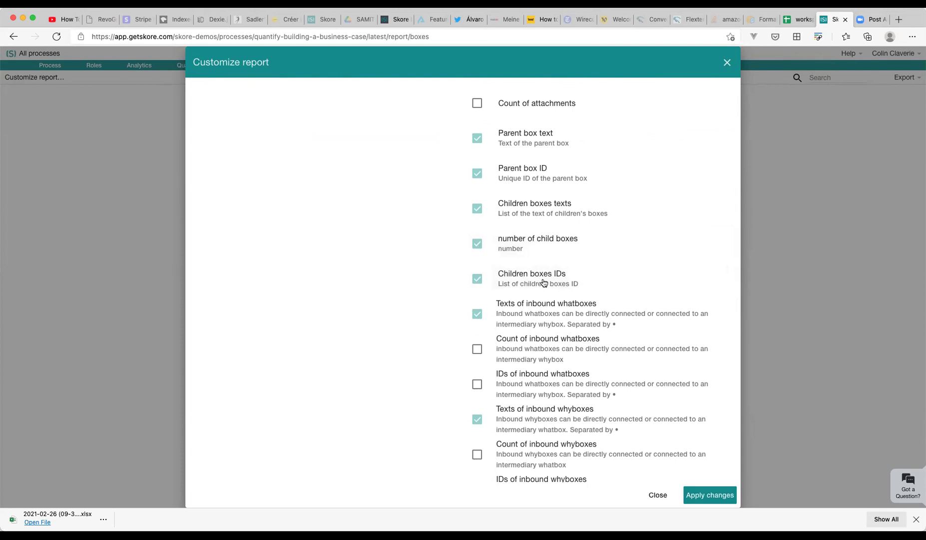
Step: Include the count and ID columns for inbound whatboxes, inbound whyboxes and suppliers in the report
scroll(544, 283, down, 4)
click(544, 235)
click(544, 270)
click(532, 340)
click(529, 376)
click(525, 444)
scroll(527, 445, down, 5)
click(544, 269)
Step: Include the count and ID columns for outbound whatboxes, outbound whyboxes and customers in the report
click(558, 338)
click(544, 376)
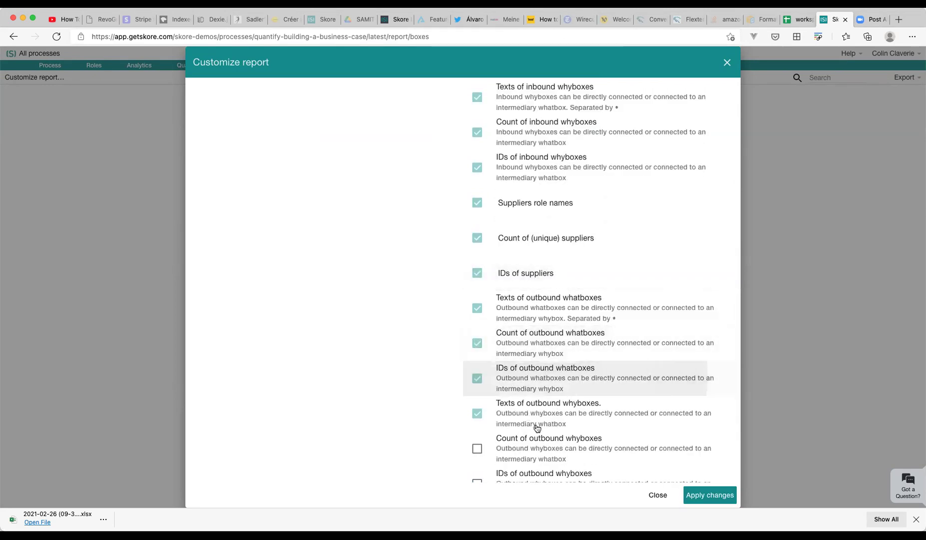
scroll(536, 425, down, 5)
click(550, 319)
click(542, 356)
click(531, 429)
click(530, 462)
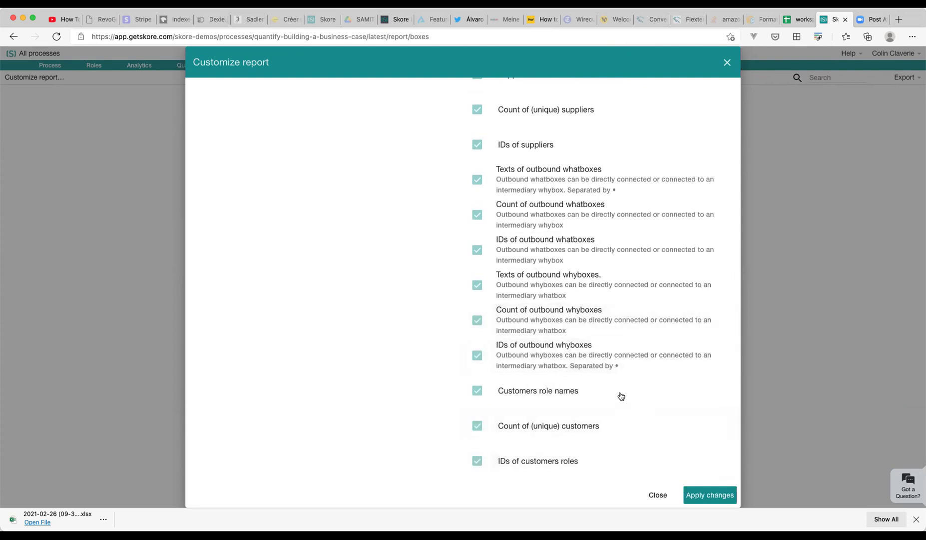
Step: Include the Count of responsibilities and Count of attachments columns, and apply the changes to the report
scroll(619, 396, up, 20)
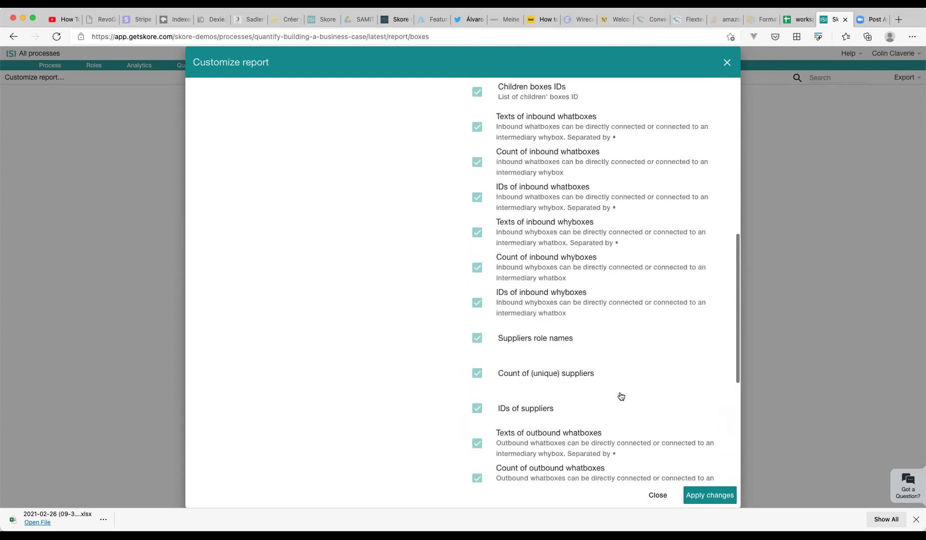
click(540, 257)
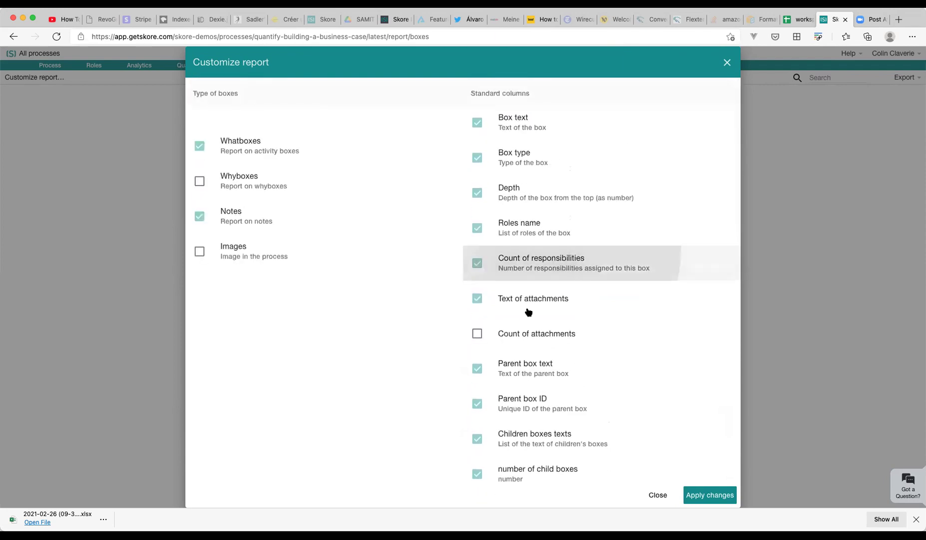
click(538, 333)
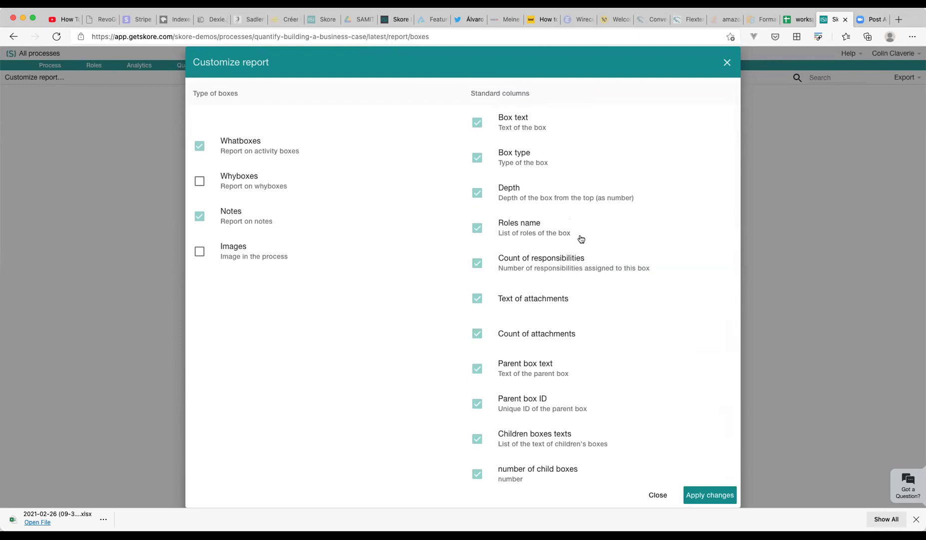
click(704, 492)
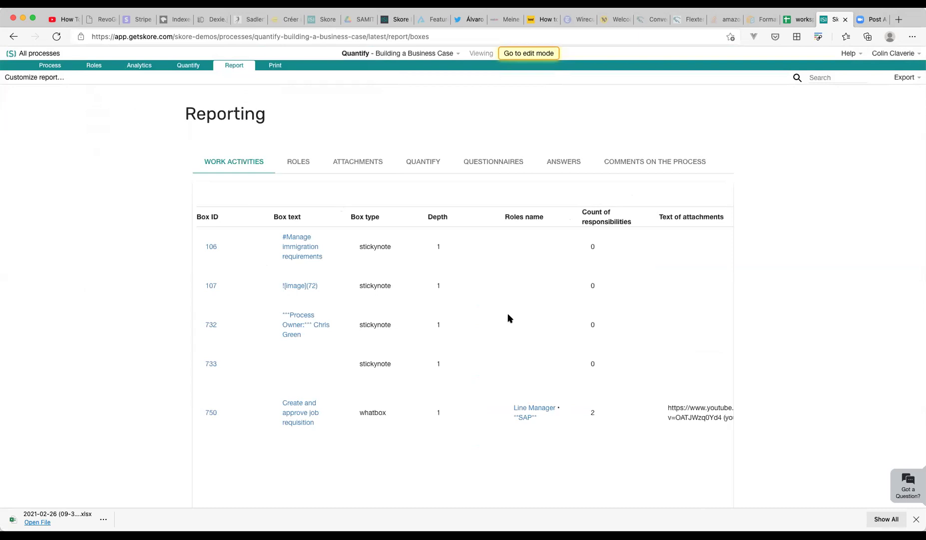
Step: Review the newly added columns across the work activities report, from attachment counts through to the IDs of customers roles
scroll(508, 318, right, 15)
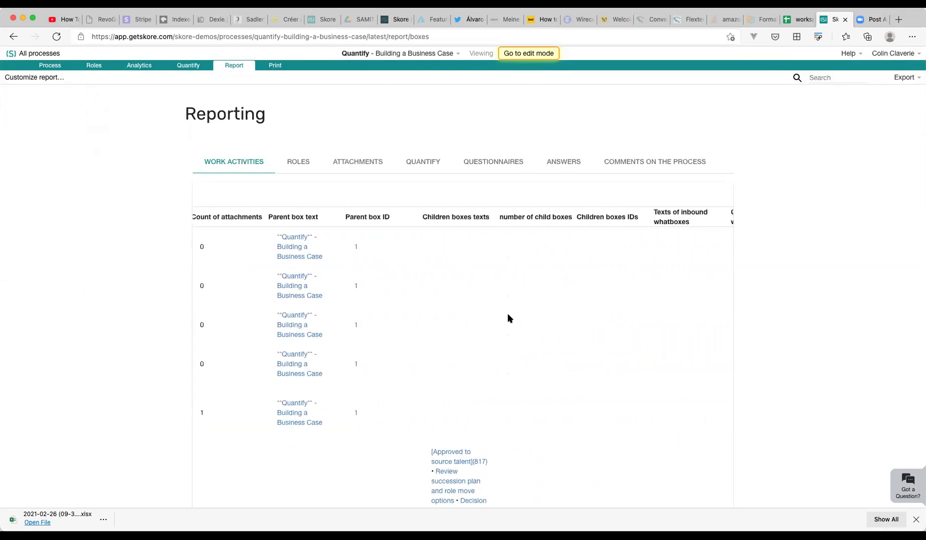
scroll(508, 318, right, 15)
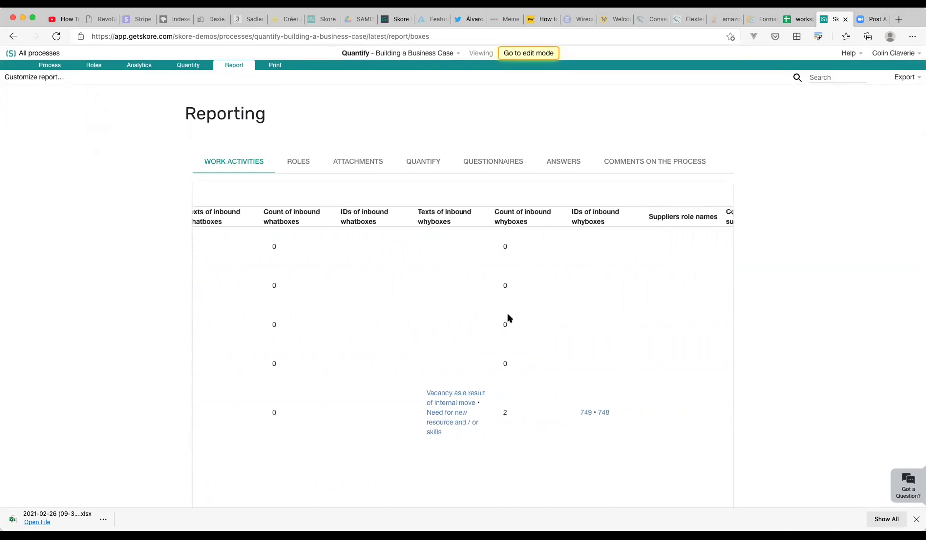
scroll(508, 317, right, 5)
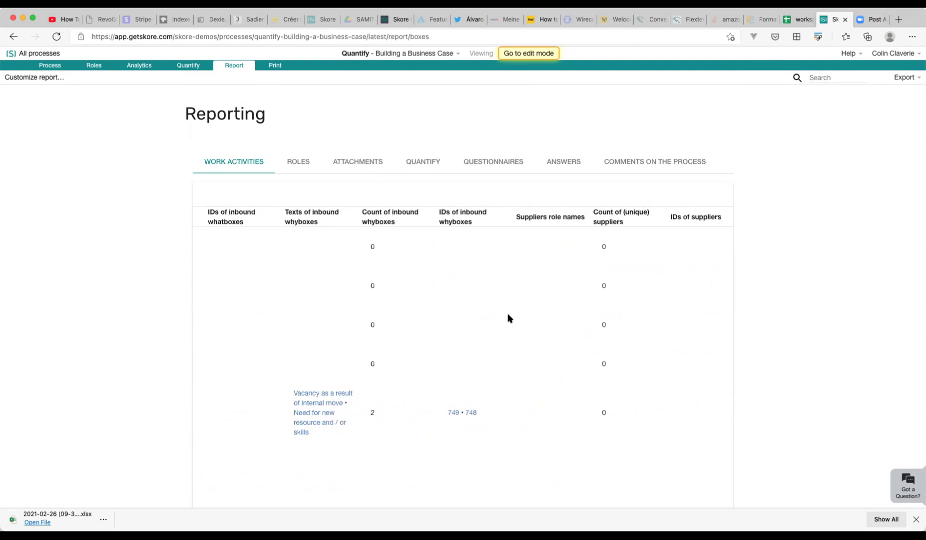
scroll(509, 317, down, 3)
scroll(508, 318, up, 1)
scroll(508, 318, down, 6)
scroll(508, 318, down, 10)
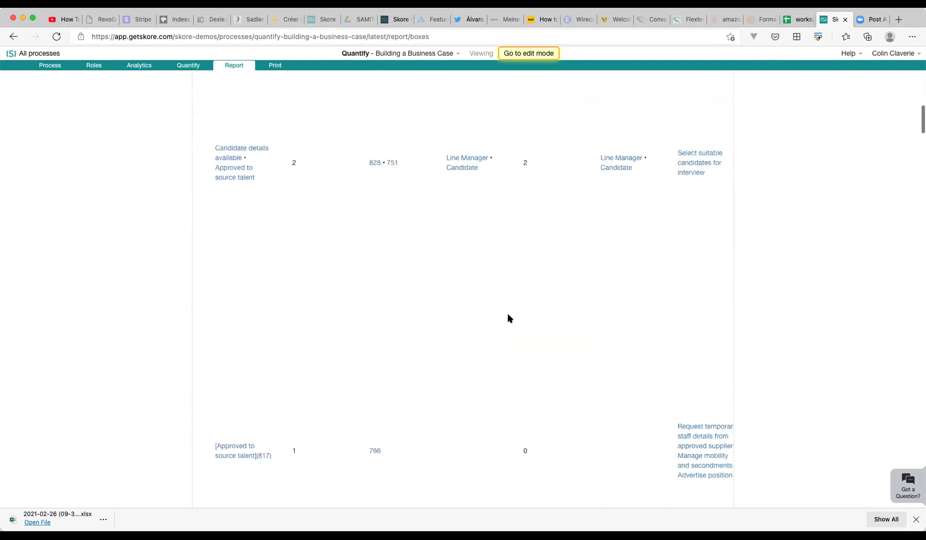
scroll(508, 318, up, 15)
scroll(508, 318, up, 2)
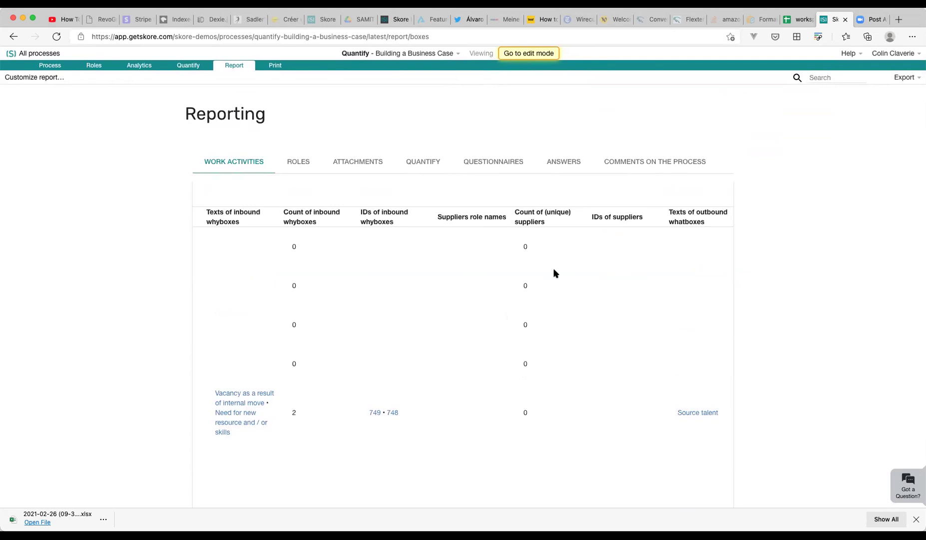
scroll(514, 282, right, 5)
scroll(514, 285, right, 8)
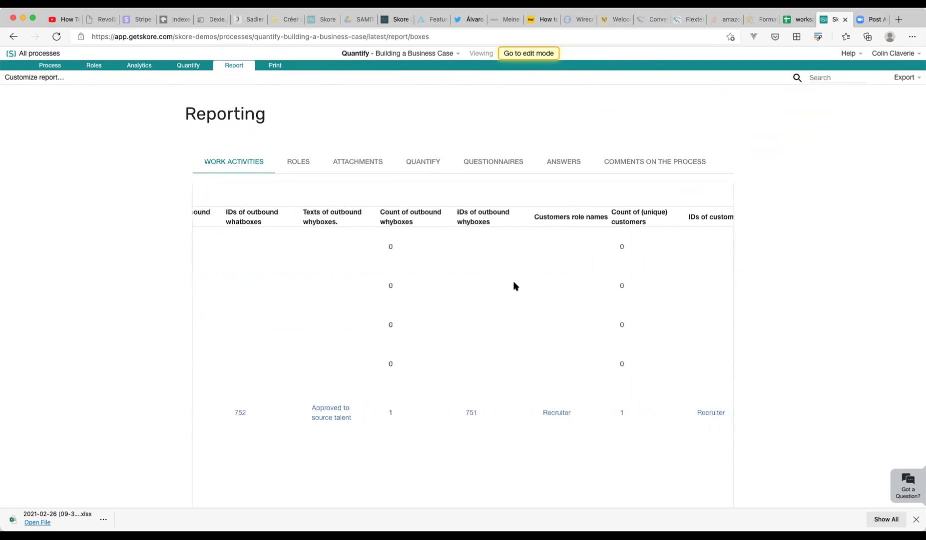
scroll(515, 286, right, 2)
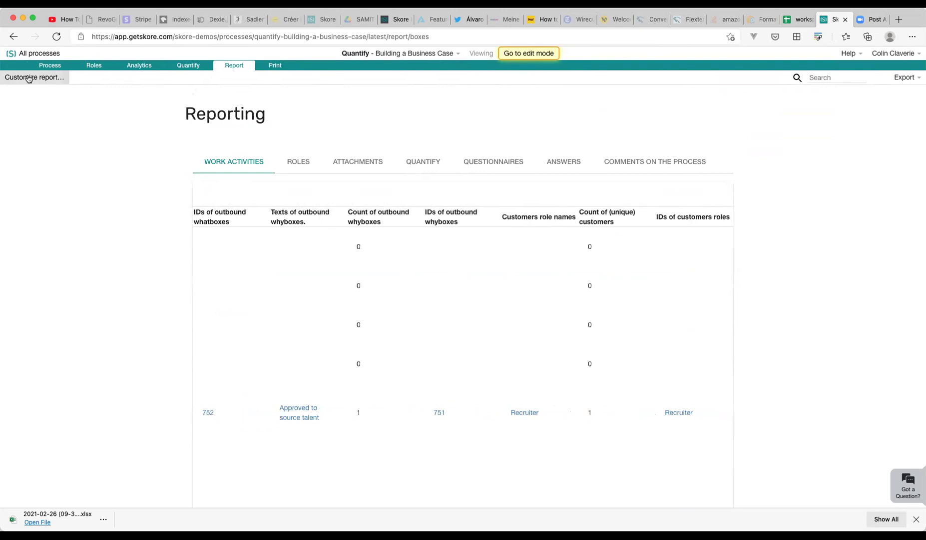
Step: Review the full list of selected columns in the report customization settings, and close them without applying changes
click(28, 78)
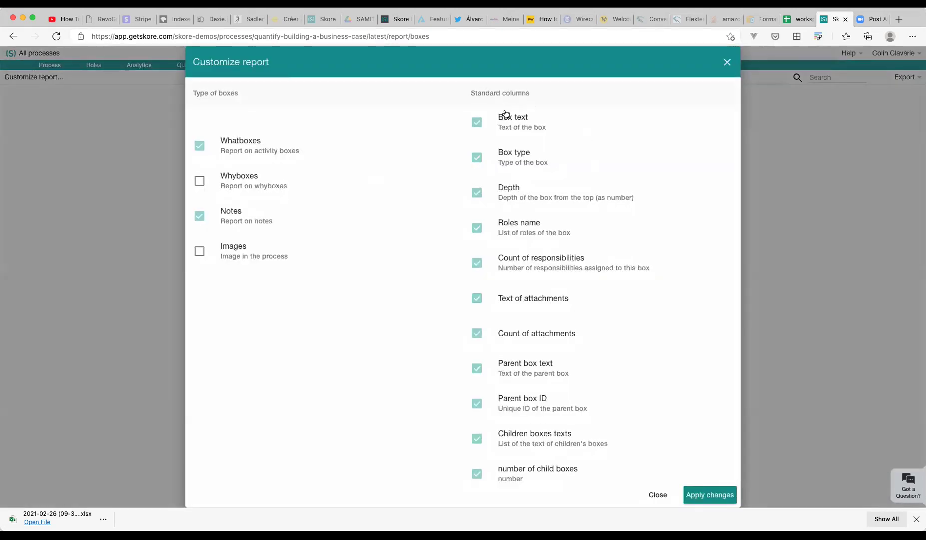
scroll(510, 213, down, 10)
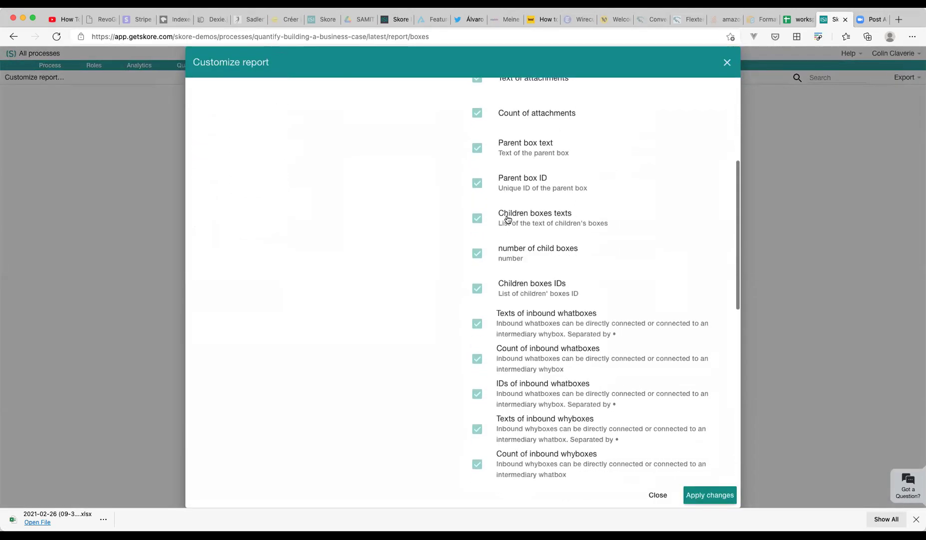
scroll(508, 220, down, 2)
scroll(508, 219, down, 5)
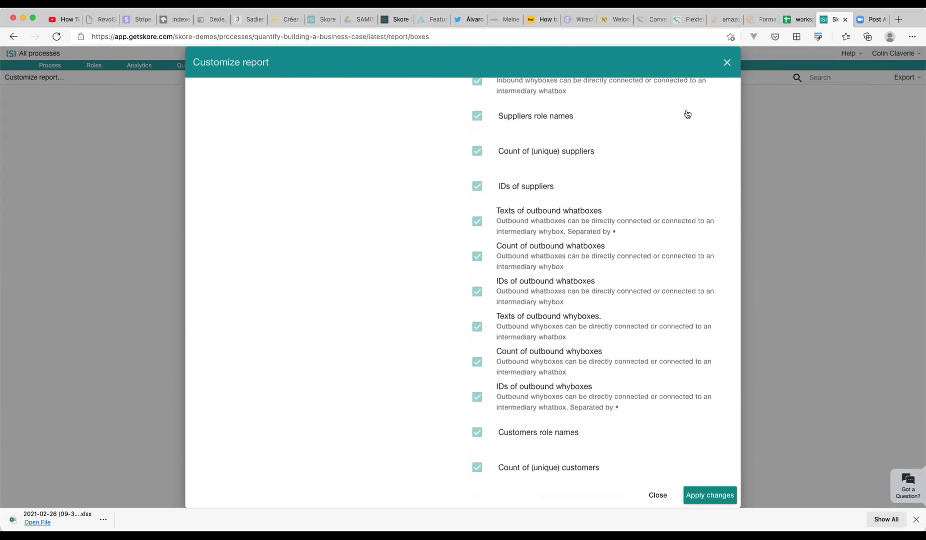
click(728, 63)
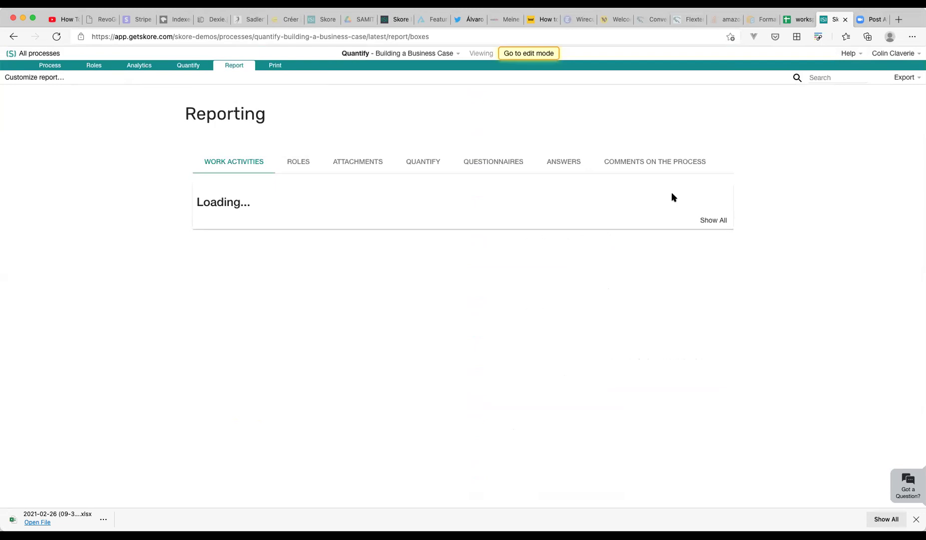
Step: Check the export formats and the customization settings of the work activities report, and close both without making changes
click(907, 78)
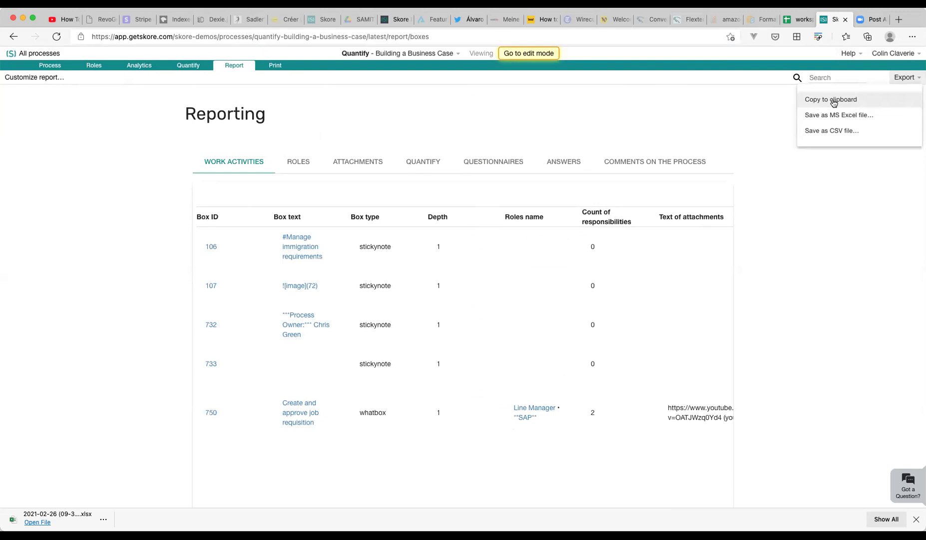
click(758, 107)
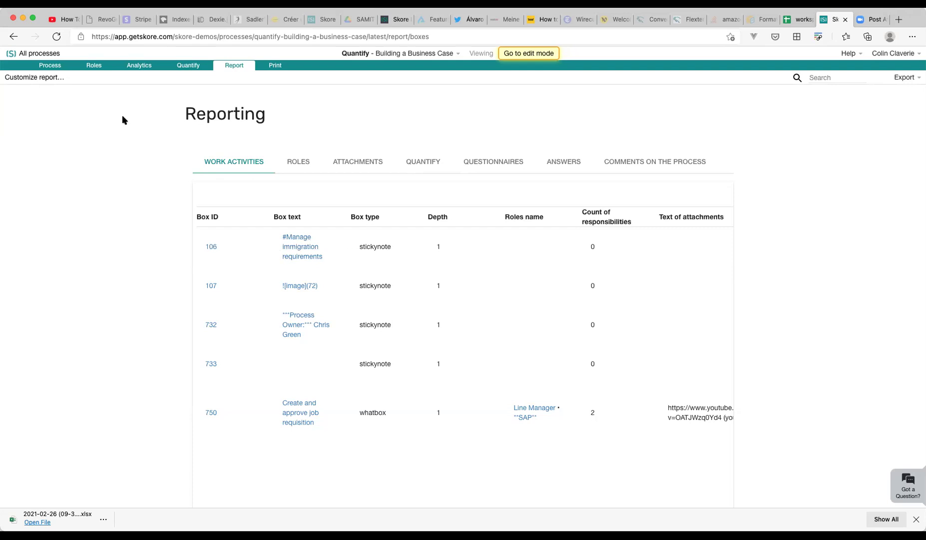
click(34, 78)
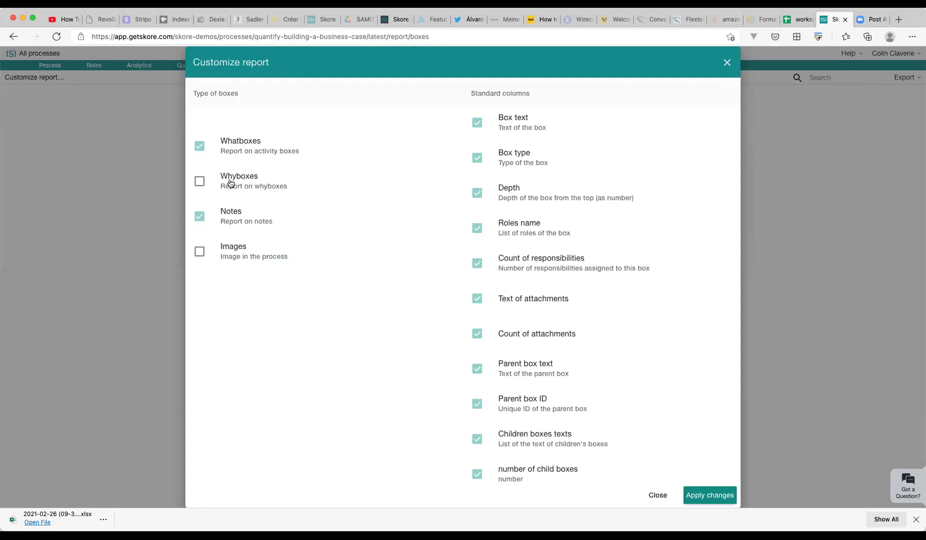
click(657, 495)
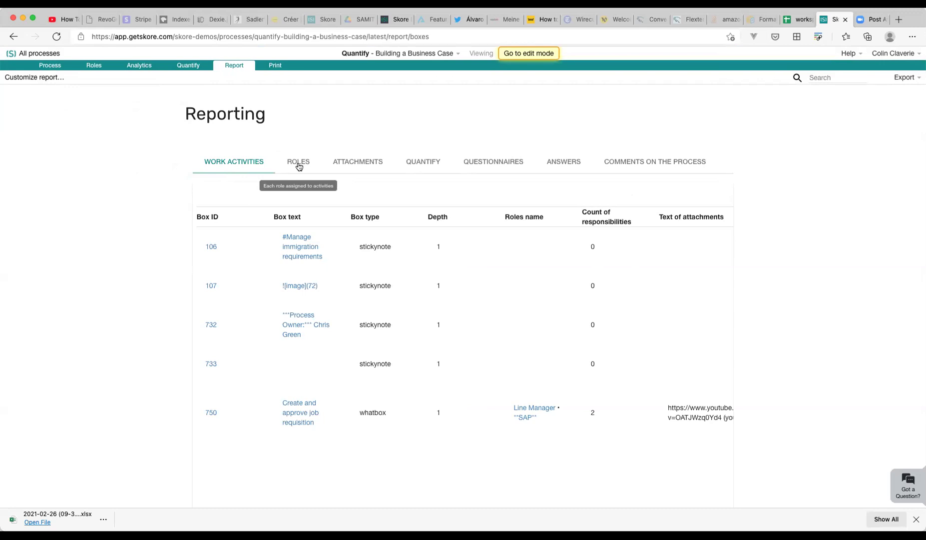
Step: Open the Roles report, sort it by role name, and review the activities listed for each role
click(299, 162)
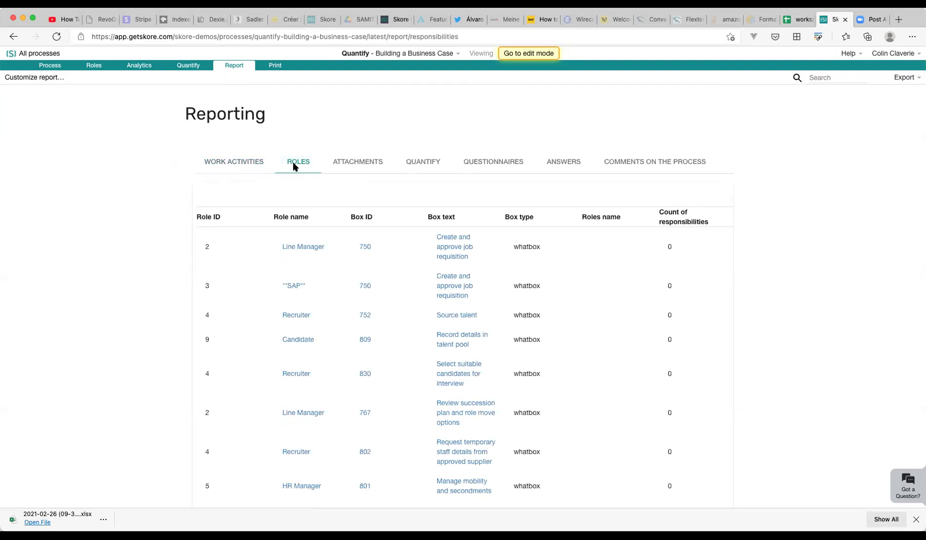
scroll(303, 266, down, 1)
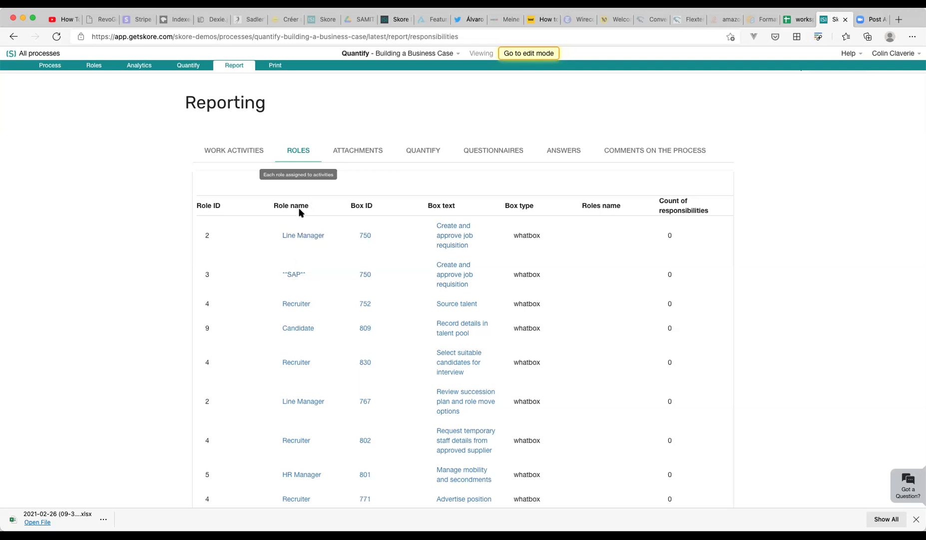
scroll(173, 190, down, 1)
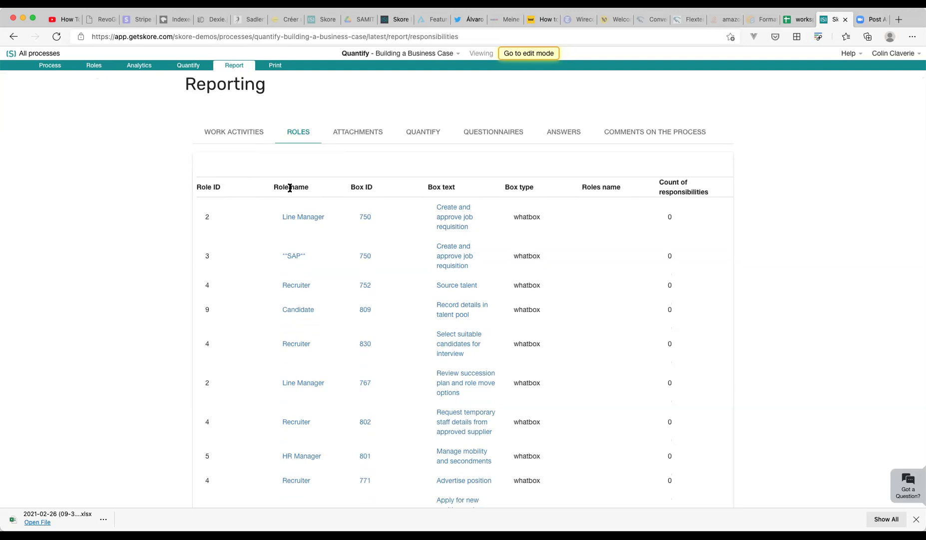
click(297, 187)
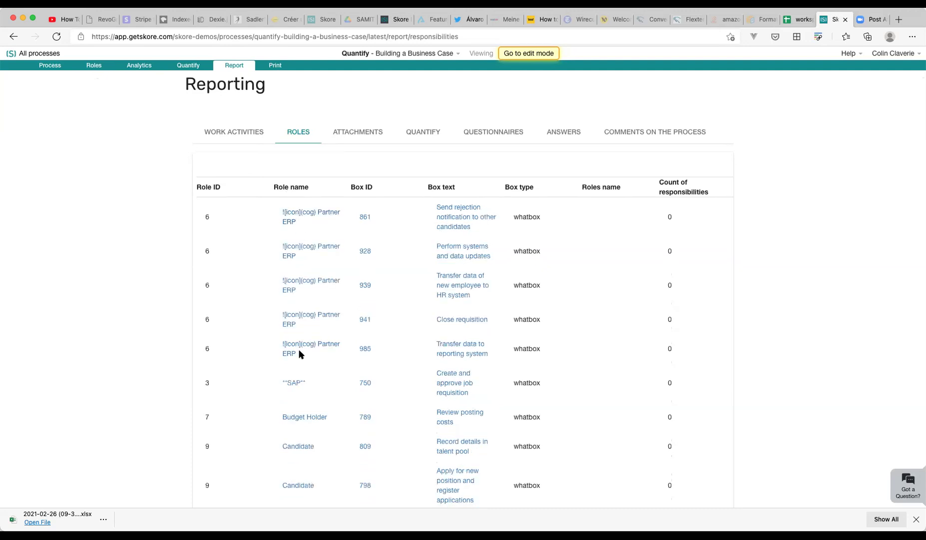
scroll(310, 344, down, 5)
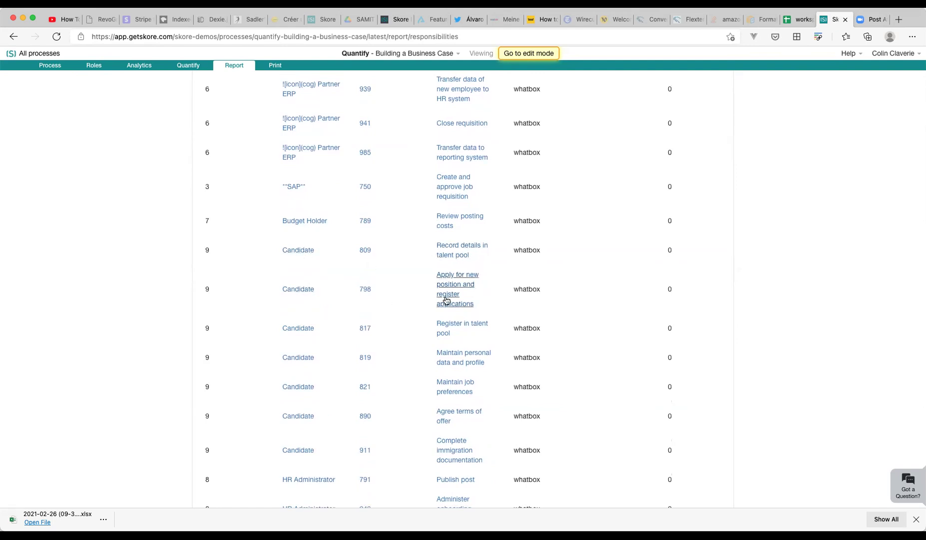
scroll(449, 386, down, 4)
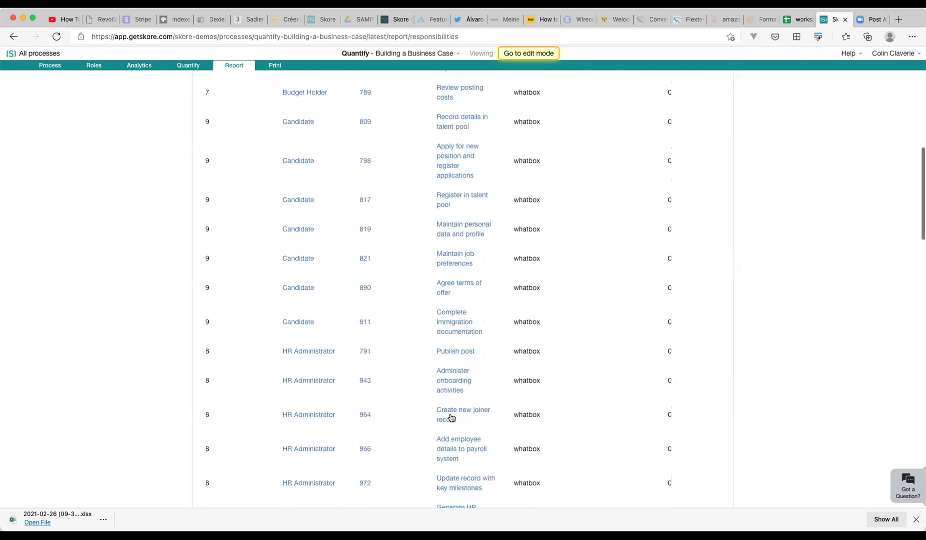
scroll(452, 412, down, 3)
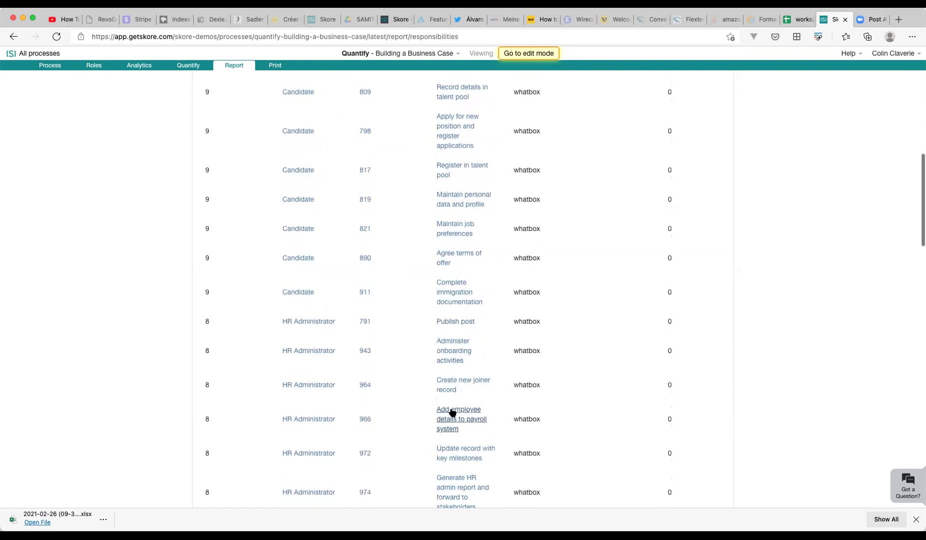
scroll(453, 412, down, 2)
Step: Add the name-and-count and ID-and-count columns for both suppliers and customers to the roles report, and apply the changes
scroll(452, 412, up, 14)
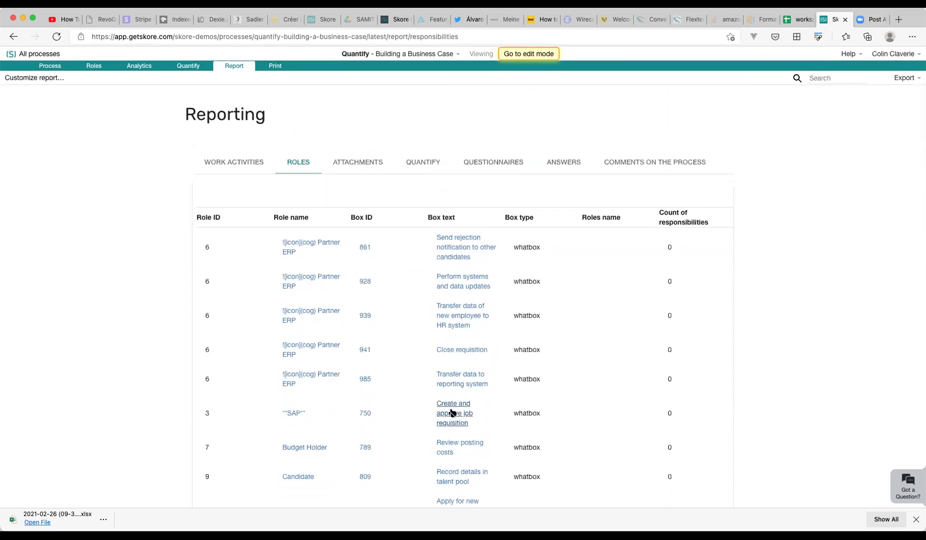
click(22, 84)
click(558, 206)
click(547, 240)
click(543, 272)
click(541, 319)
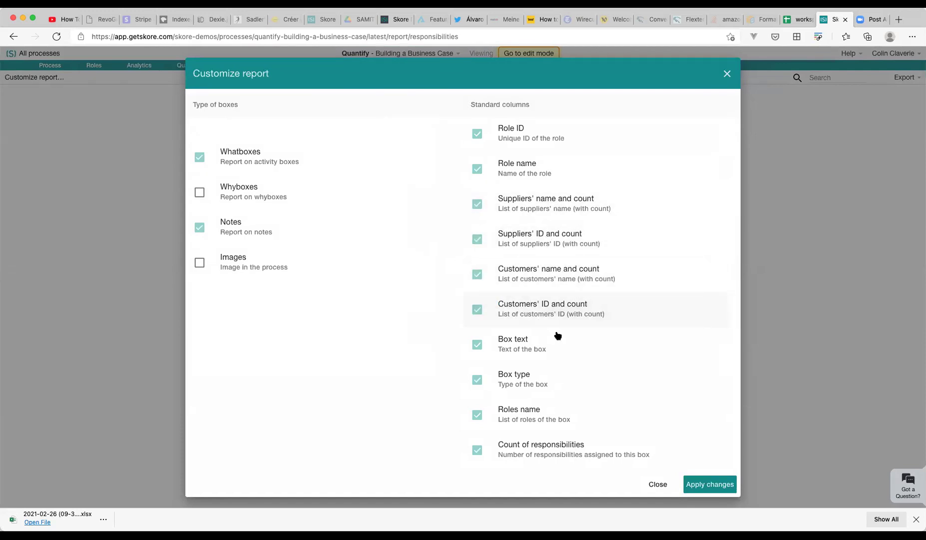
click(712, 485)
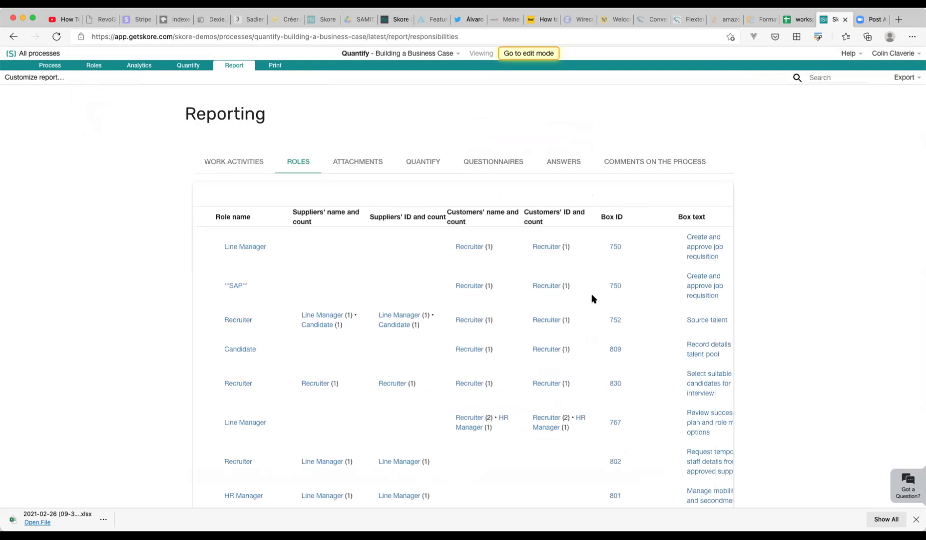
Step: Sort the updated roles report by role name and review its columns from role ID across to Count of responsibilities
scroll(298, 333, down, 3)
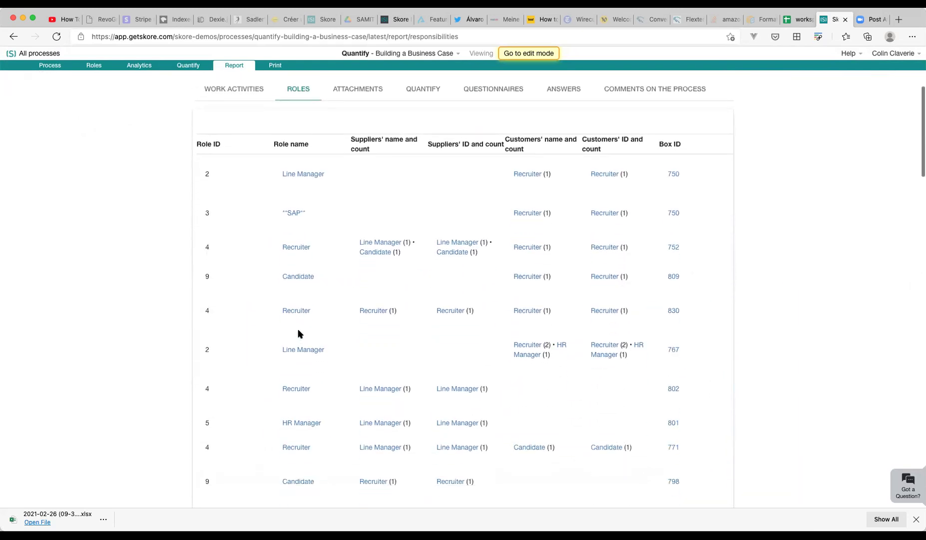
click(299, 145)
scroll(325, 167, down, 5)
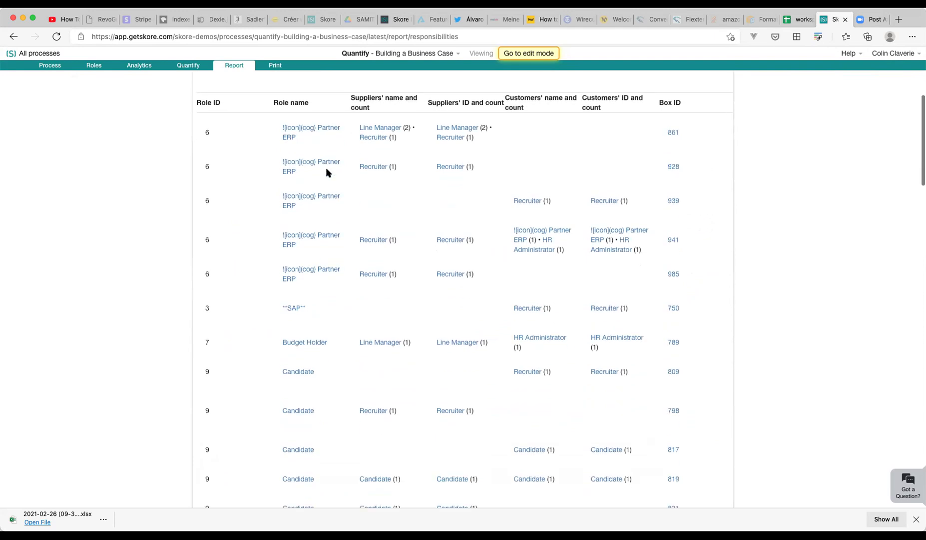
scroll(463, 351, down, 1)
scroll(463, 352, right, 5)
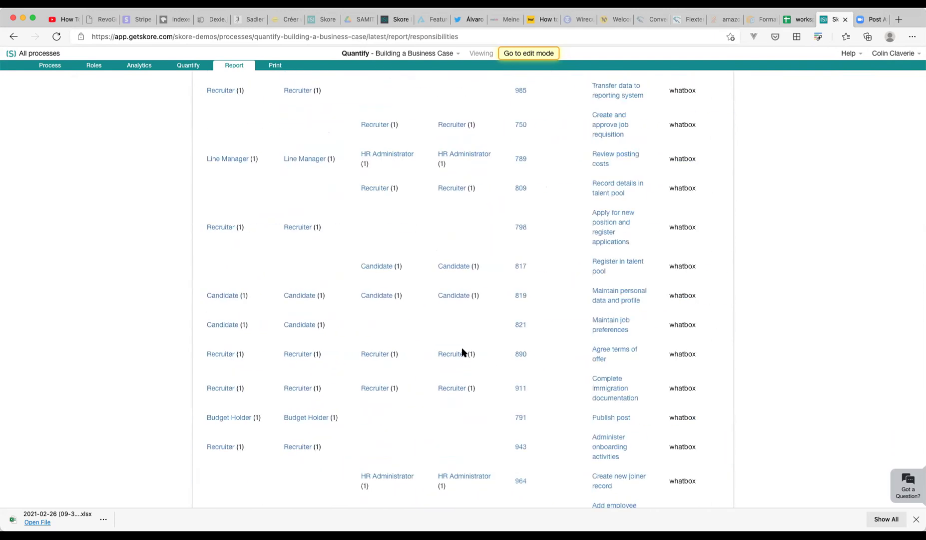
scroll(463, 352, up, 3)
scroll(464, 352, up, 3)
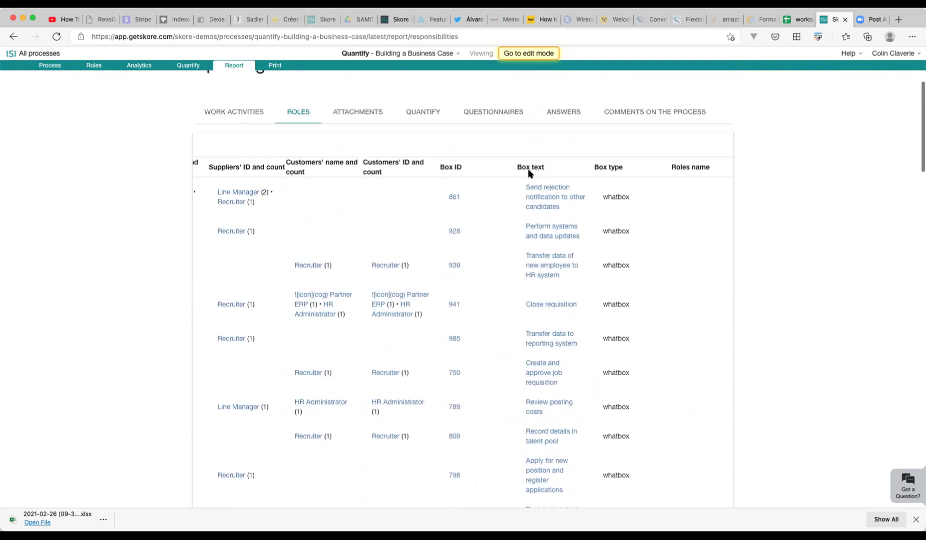
scroll(622, 175, right, 3)
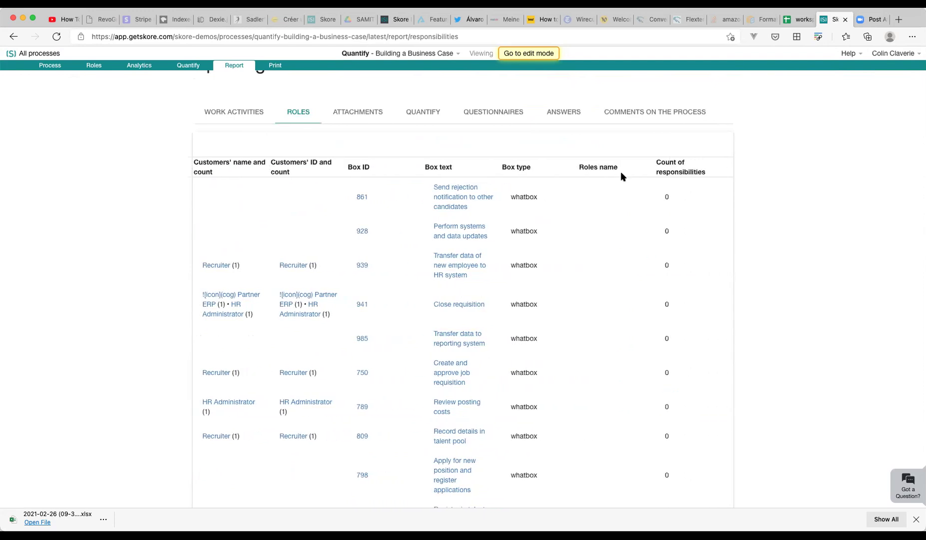
scroll(675, 167, left, 5)
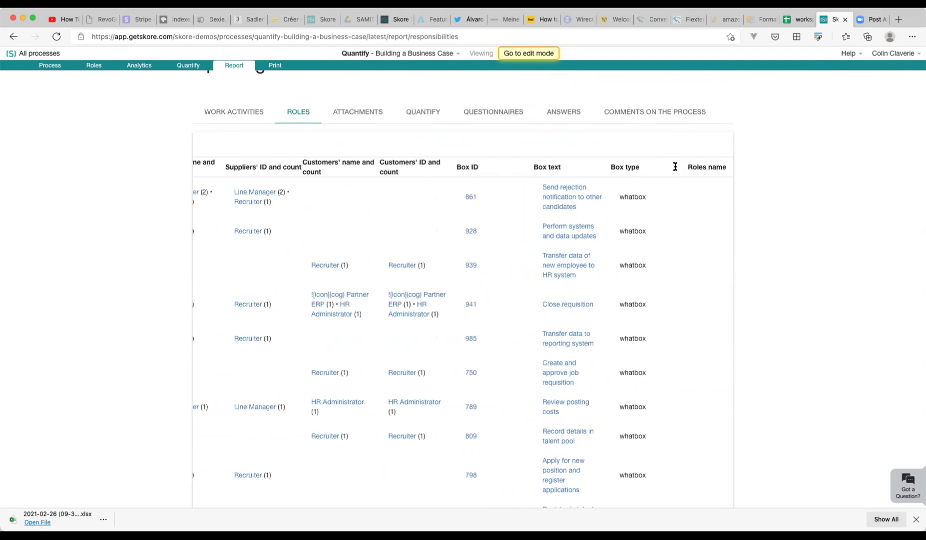
scroll(377, 169, left, 3)
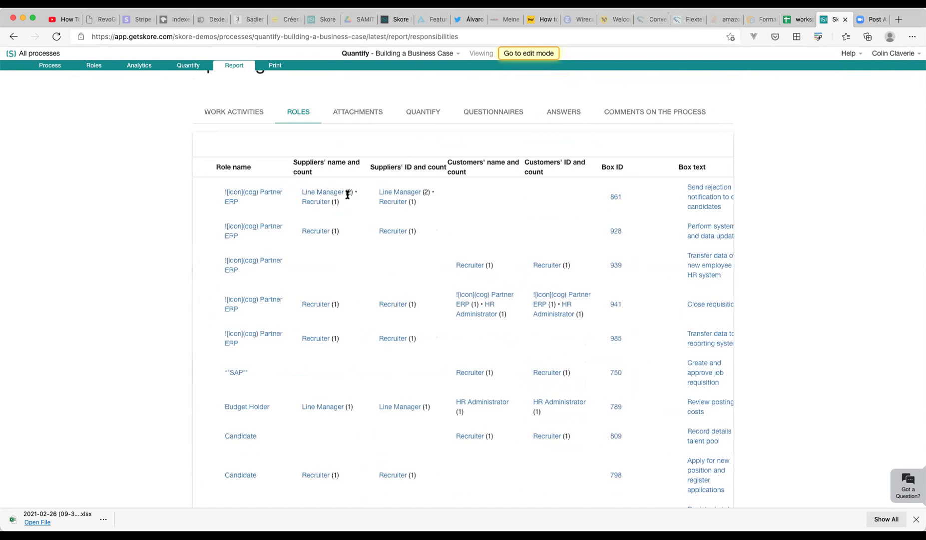
scroll(347, 205, left, 2)
Step: Examine which supplier and customer roles interact with each role throughout the rows of the roles report
scroll(343, 345, down, 3)
scroll(343, 348, down, 10)
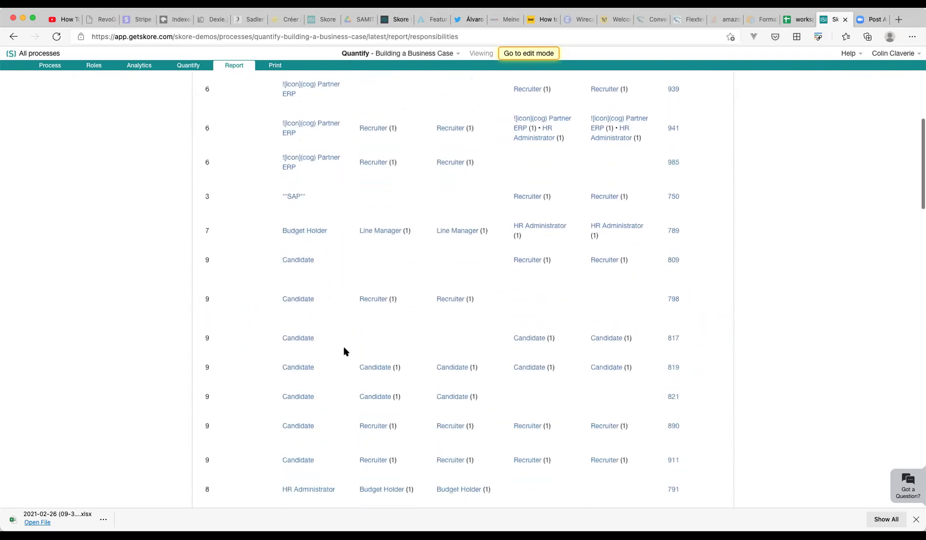
scroll(343, 346, down, 12)
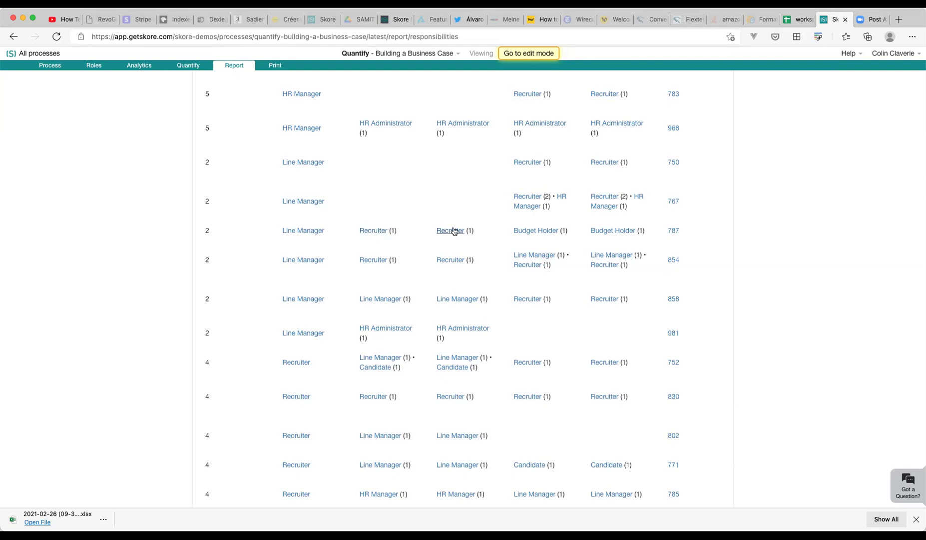
scroll(446, 235, right, 1)
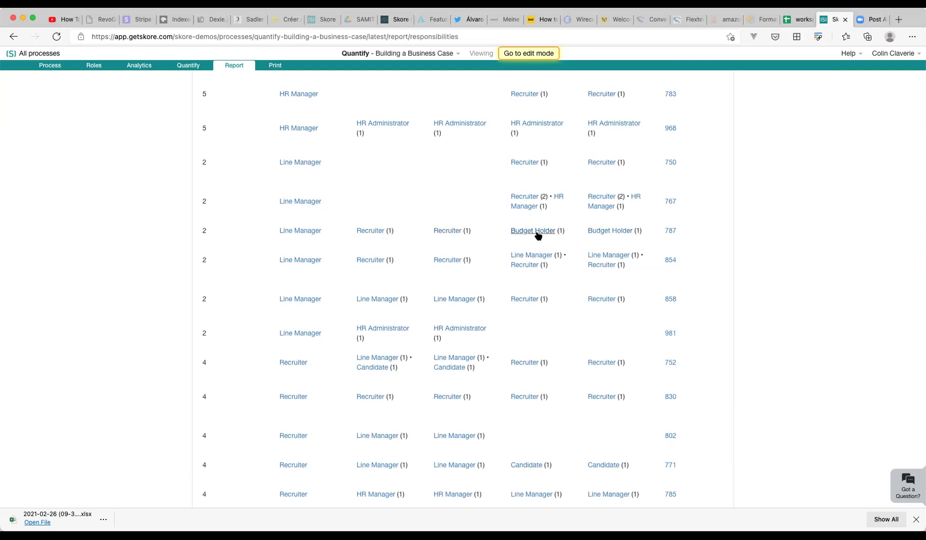
scroll(614, 235, up, 10)
scroll(614, 234, up, 10)
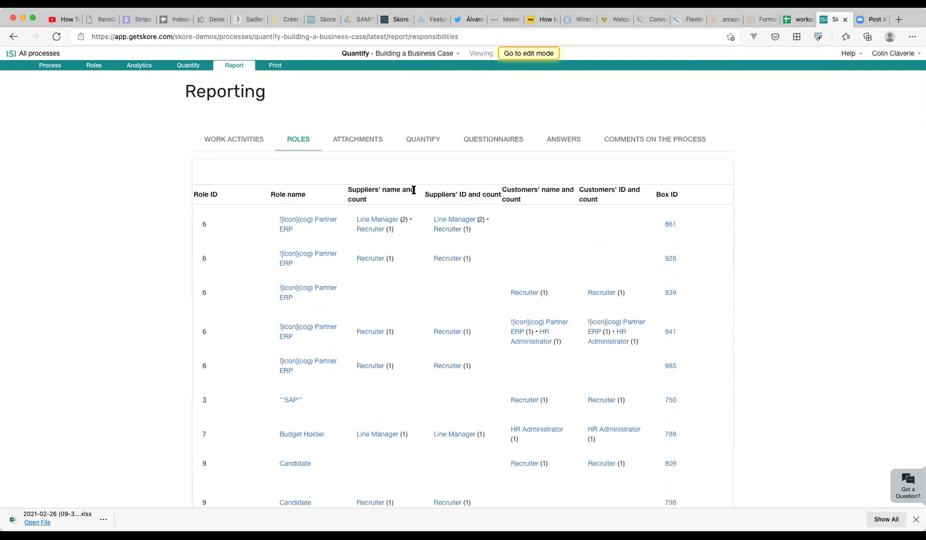
scroll(584, 306, down, 3)
scroll(585, 306, down, 12)
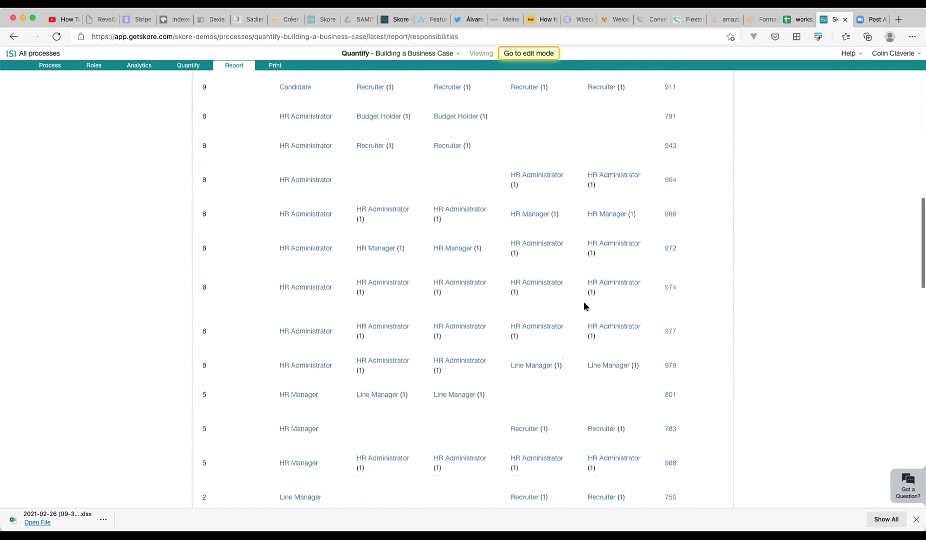
scroll(585, 306, down, 3)
scroll(585, 306, down, 2)
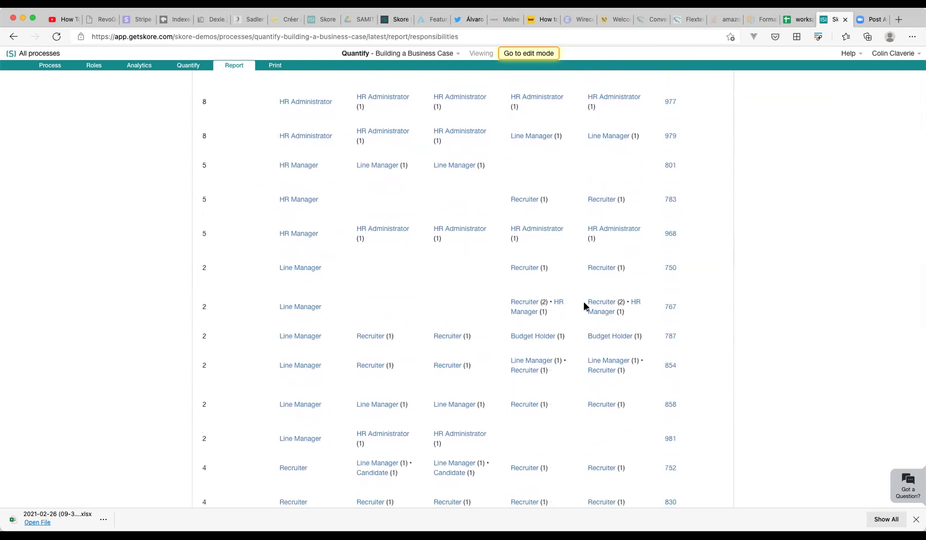
scroll(584, 305, up, 10)
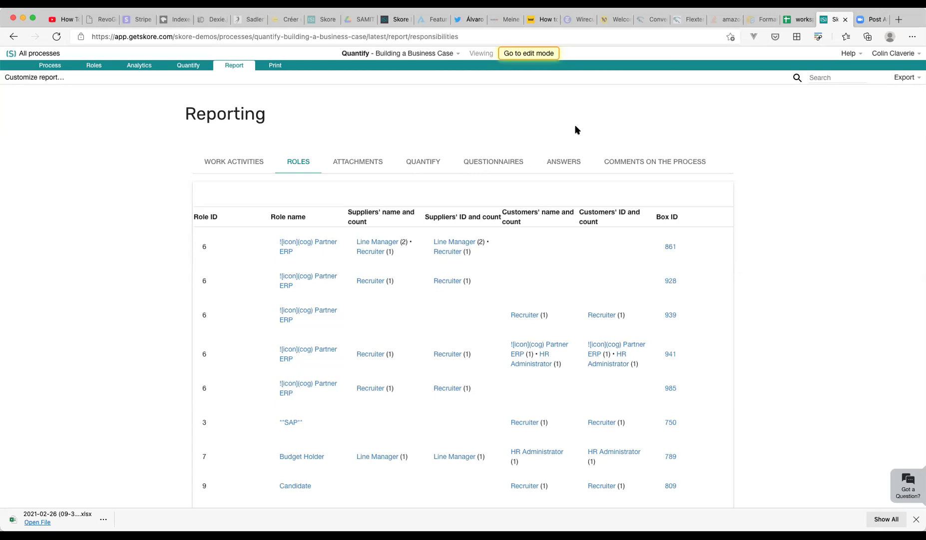
Step: View the Quantify report, dismiss the downloads bar, and check the Attachments report
click(418, 165)
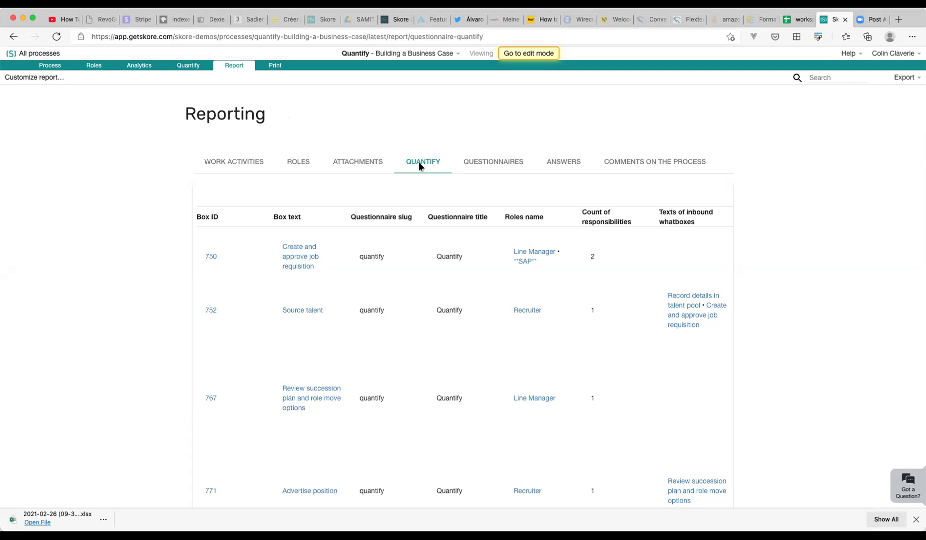
click(916, 518)
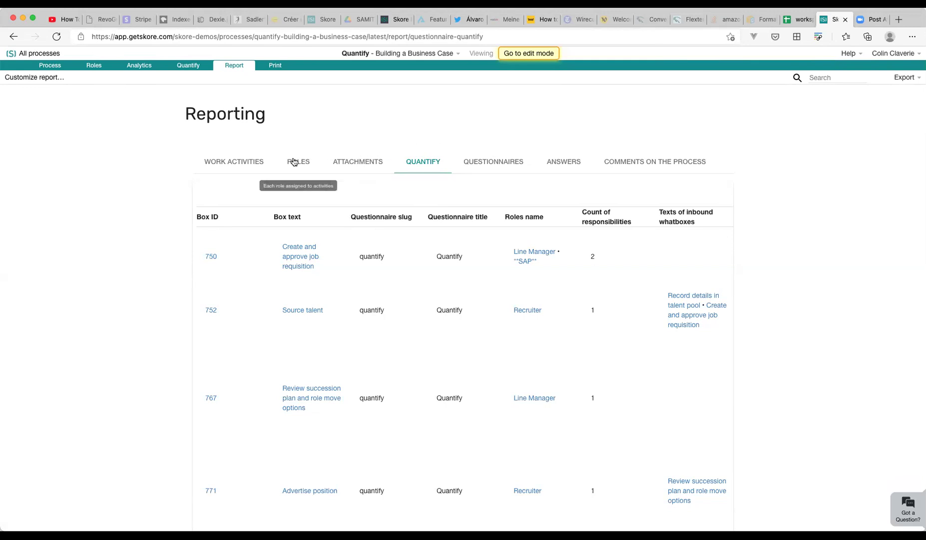
click(366, 162)
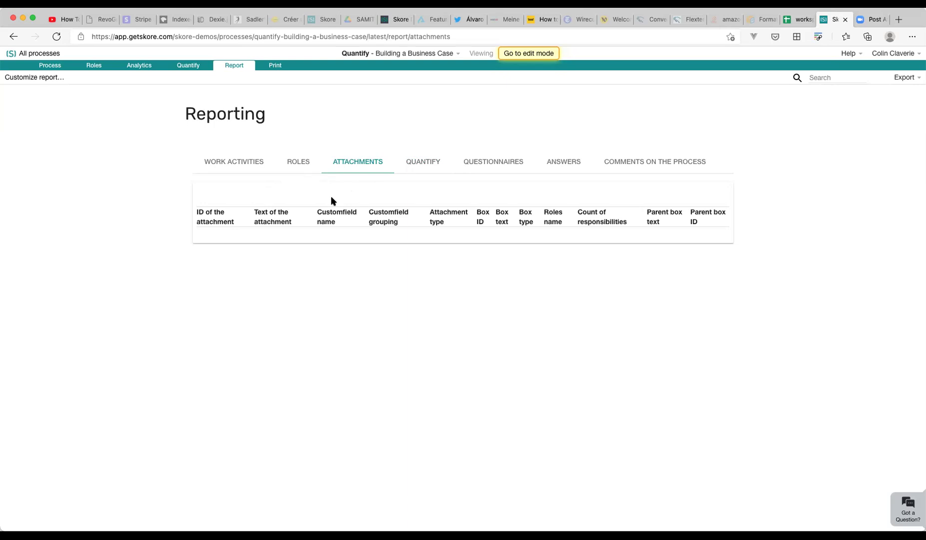
Step: Open the Procure to pay (P2P) process from the list of all processes and display the attachments of Receive & check goods & services
click(42, 54)
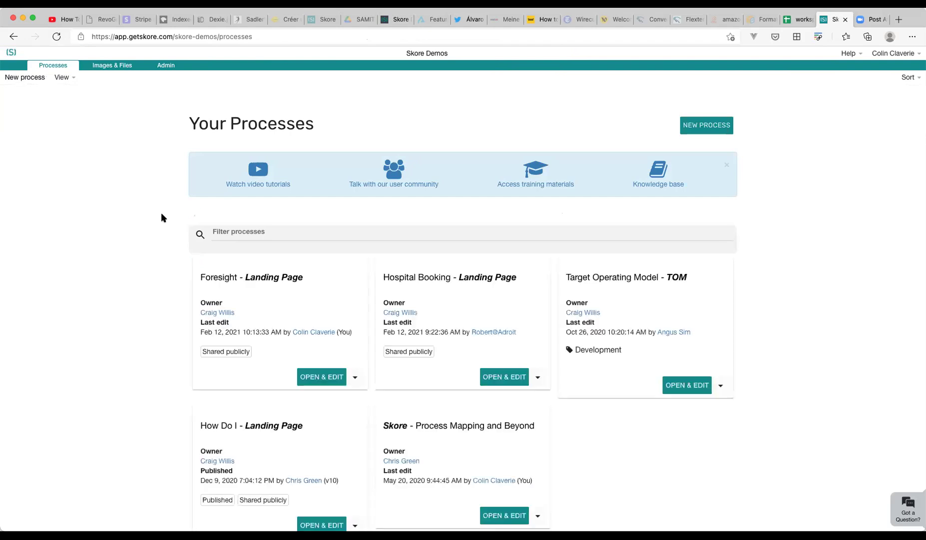
scroll(200, 400, down, 5)
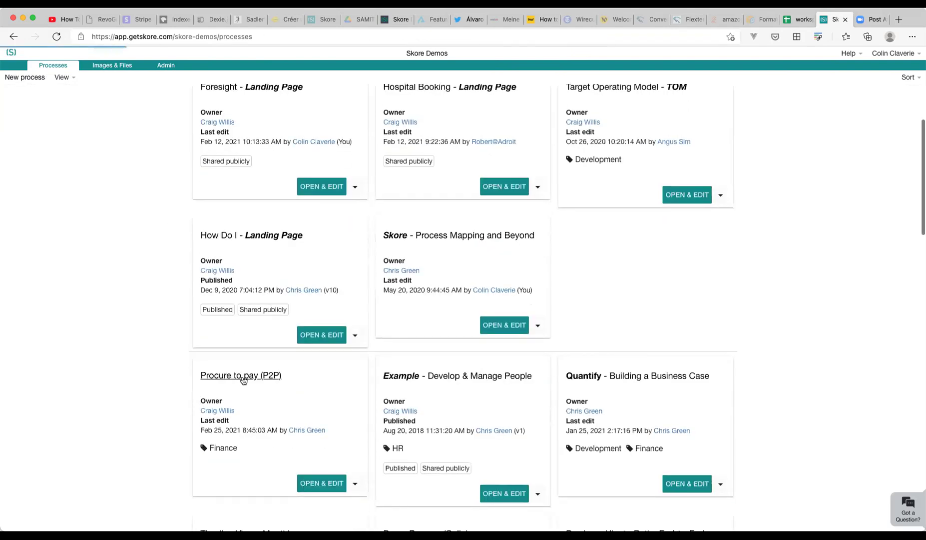
click(245, 376)
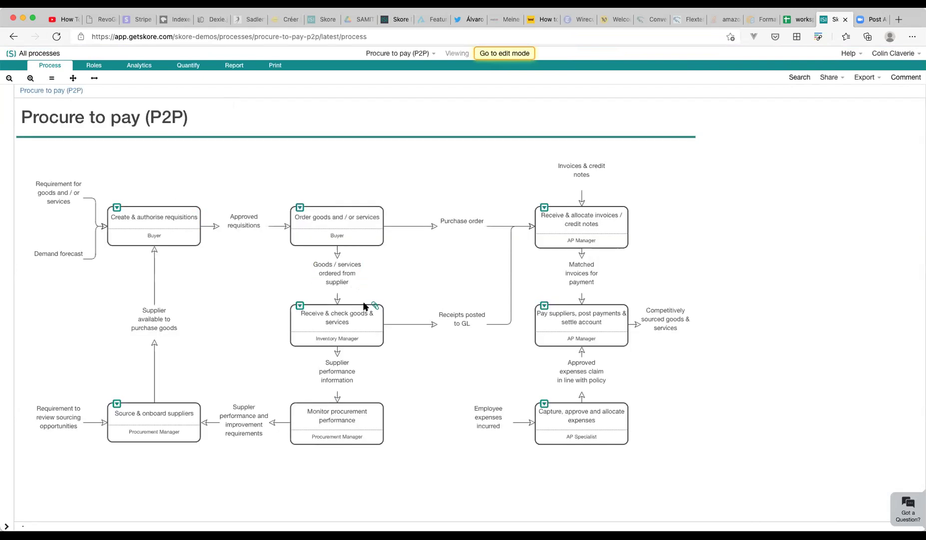
click(375, 306)
click(779, 105)
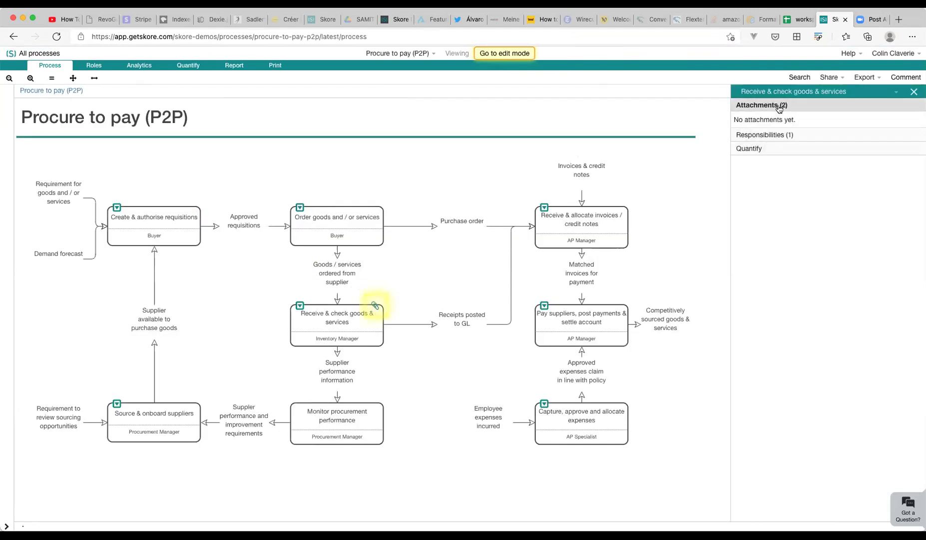
Step: Open the reporting for the Procure to pay (P2P) process and check its Attachments report
click(234, 66)
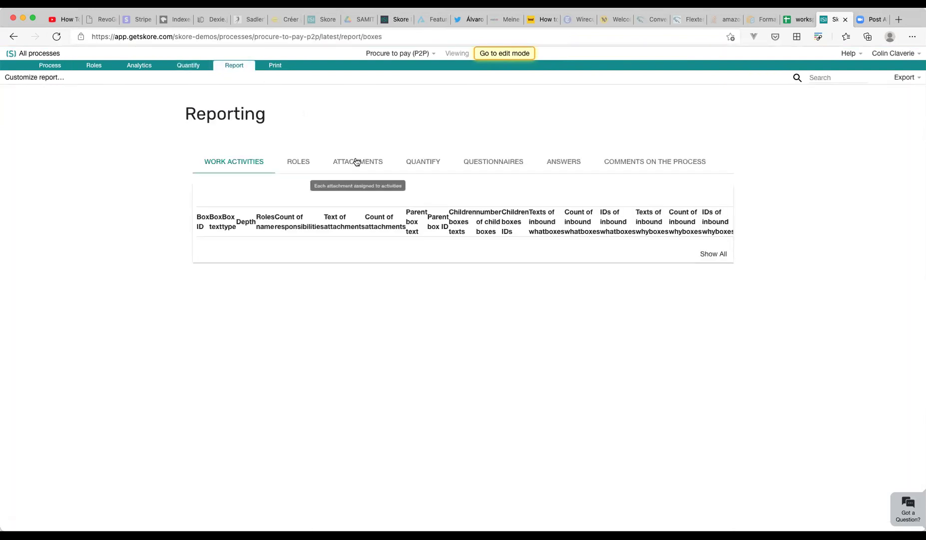
click(355, 161)
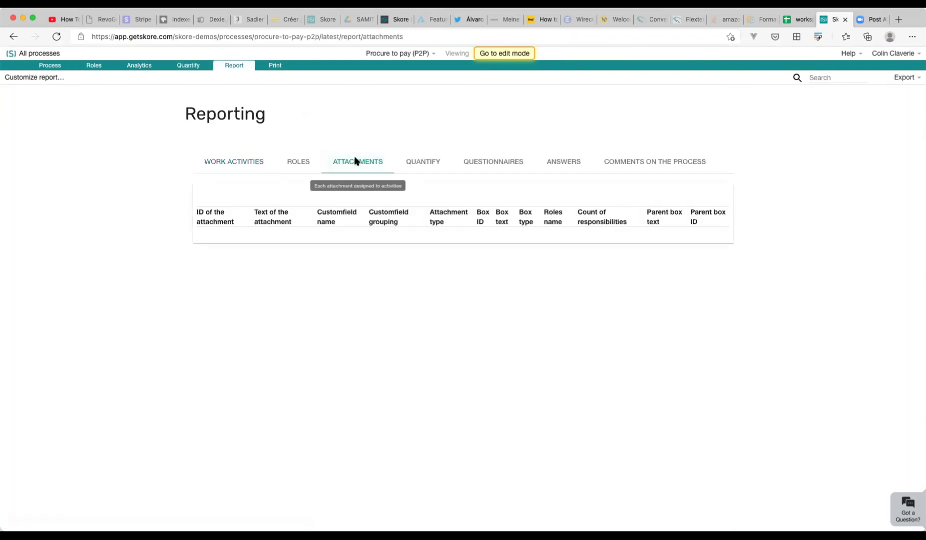
click(292, 160)
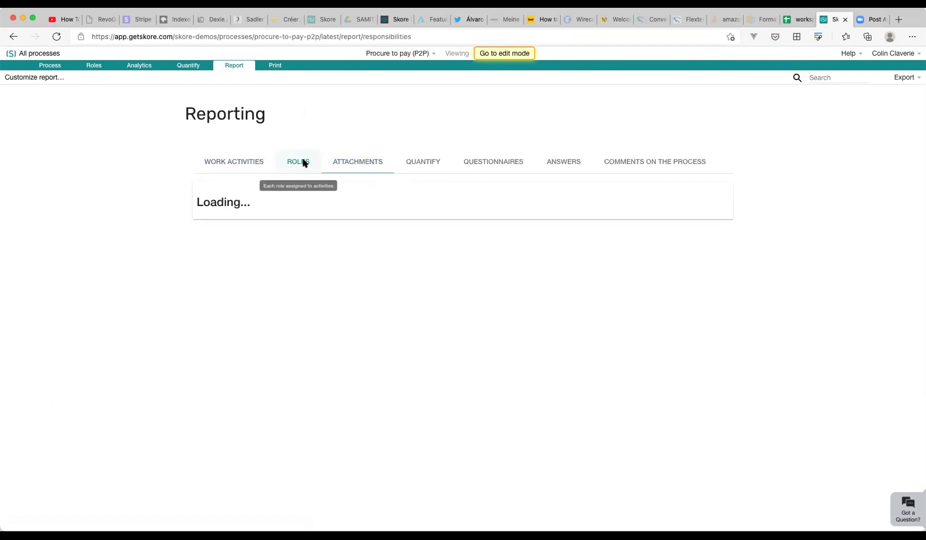
click(338, 163)
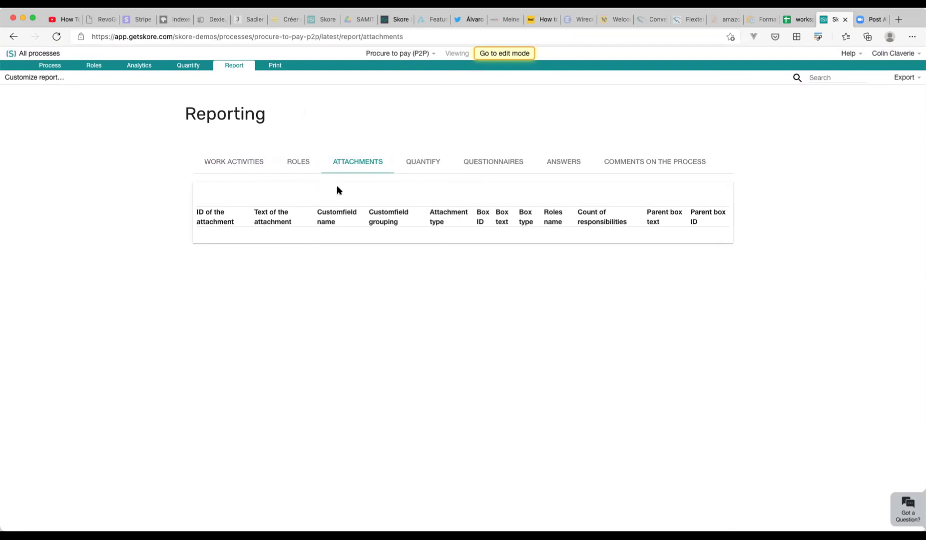
click(358, 158)
Step: View the Quantify report and the Questionnaires report of the process
click(430, 162)
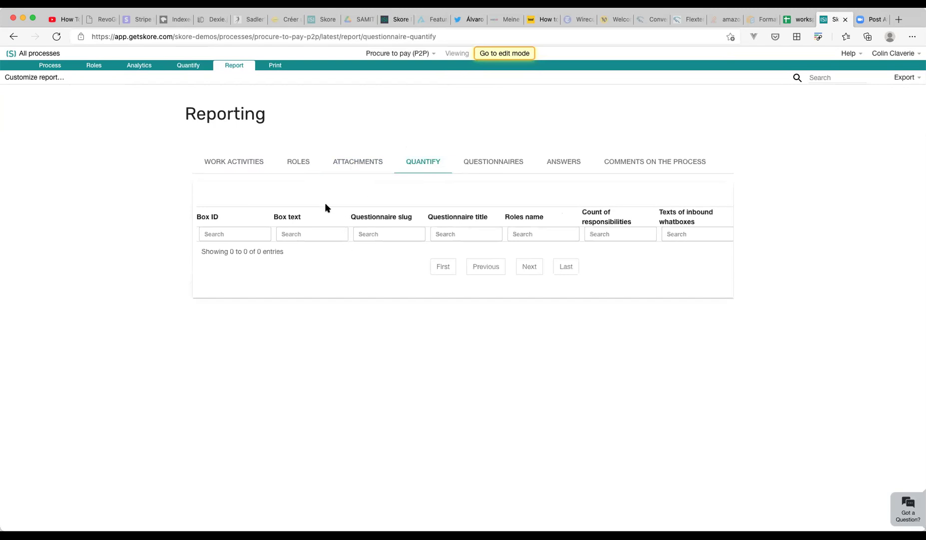
click(445, 158)
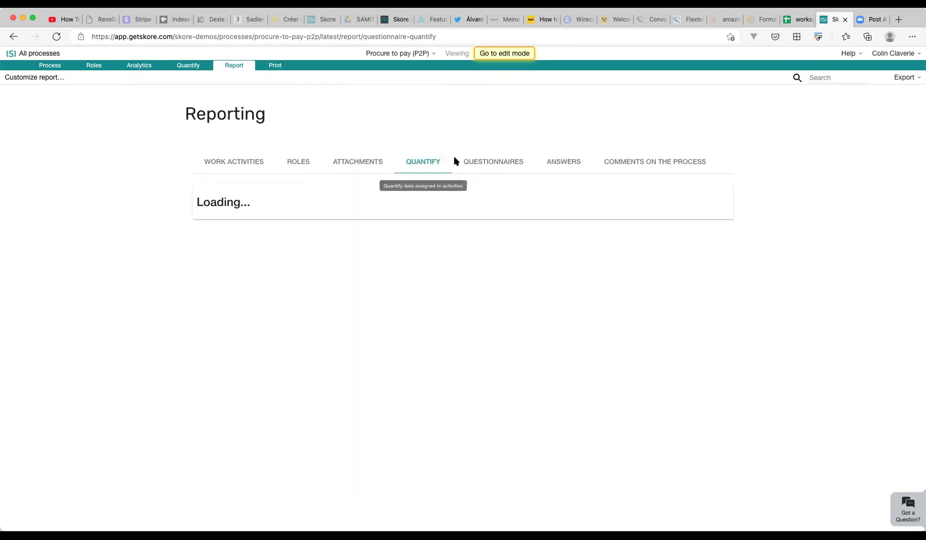
click(493, 165)
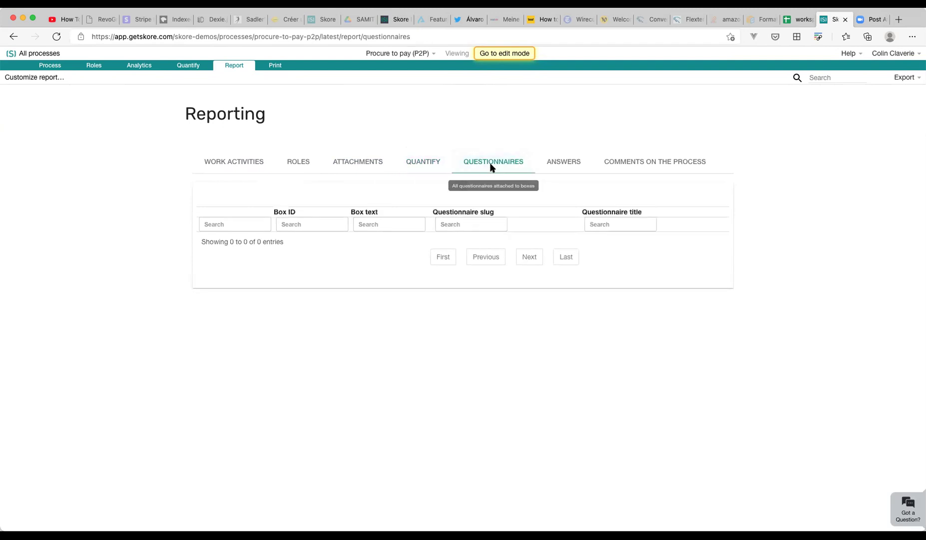
Step: Open the Roles report and examine the R, A, C and I assignments, role names and suppliers throughout its rows
click(306, 164)
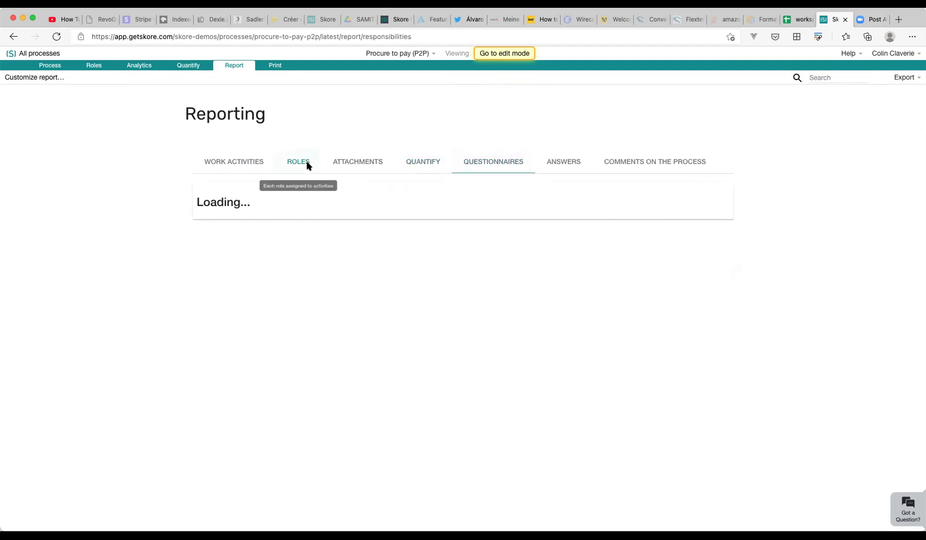
click(367, 165)
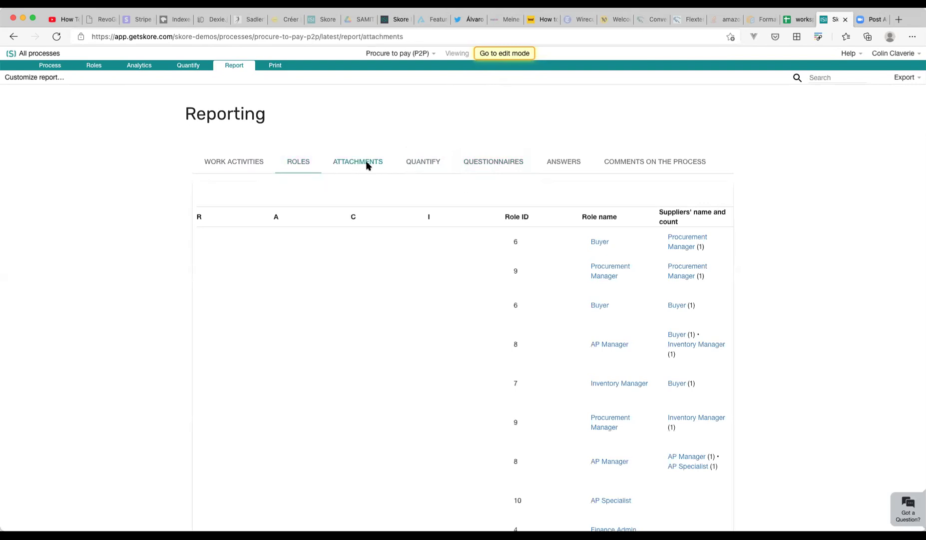
click(297, 161)
scroll(306, 276, down, 3)
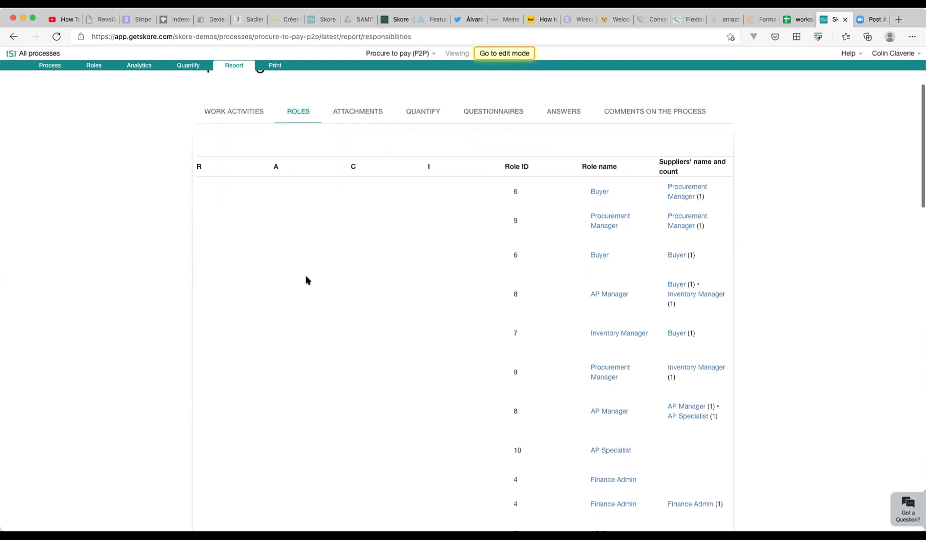
scroll(306, 276, up, 3)
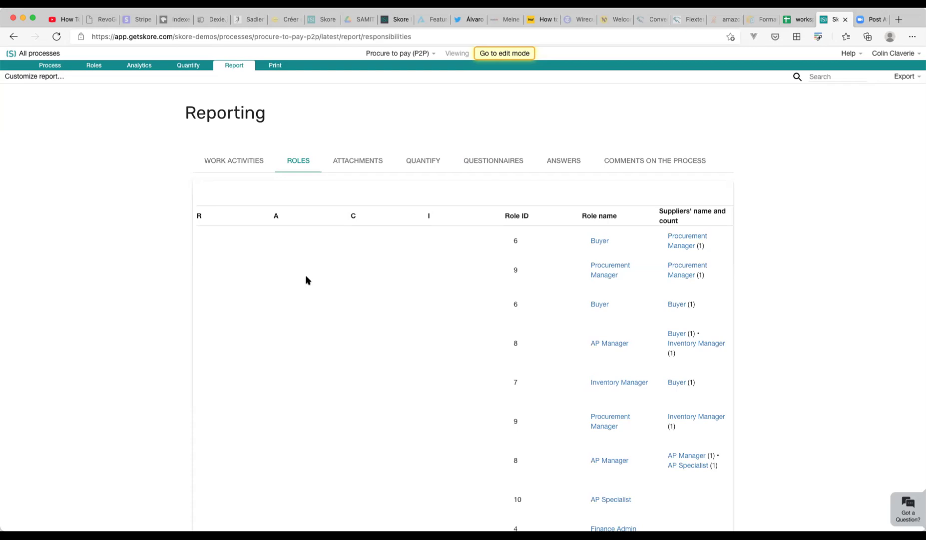
scroll(306, 276, down, 1)
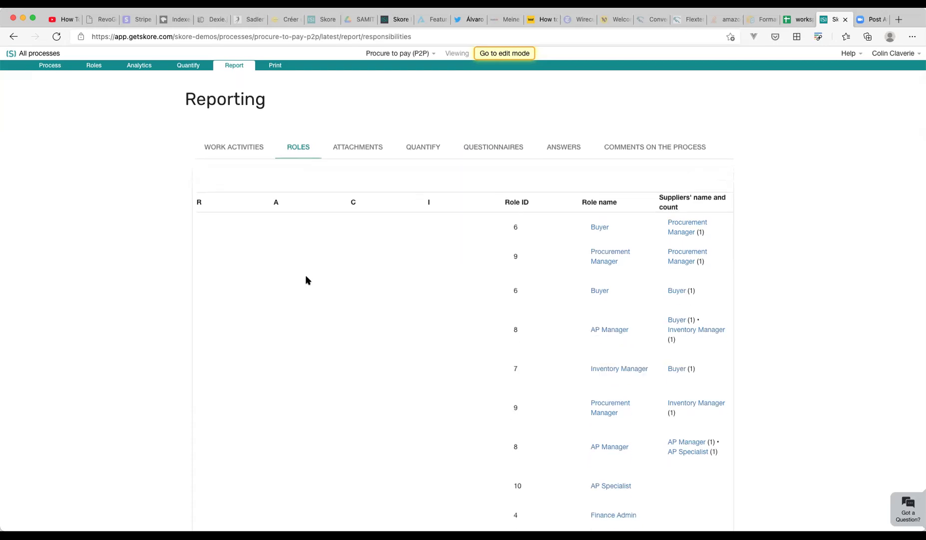
scroll(351, 206, down, 10)
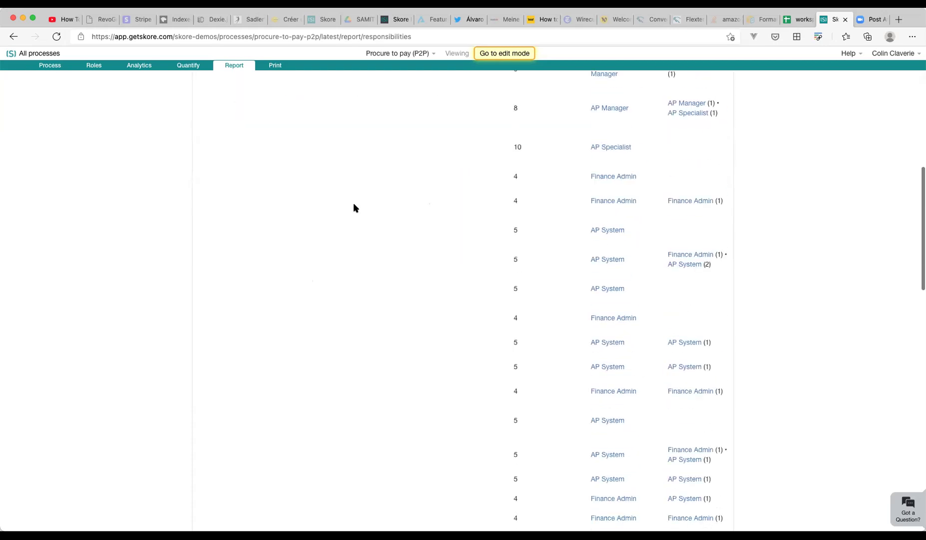
scroll(353, 203, down, 15)
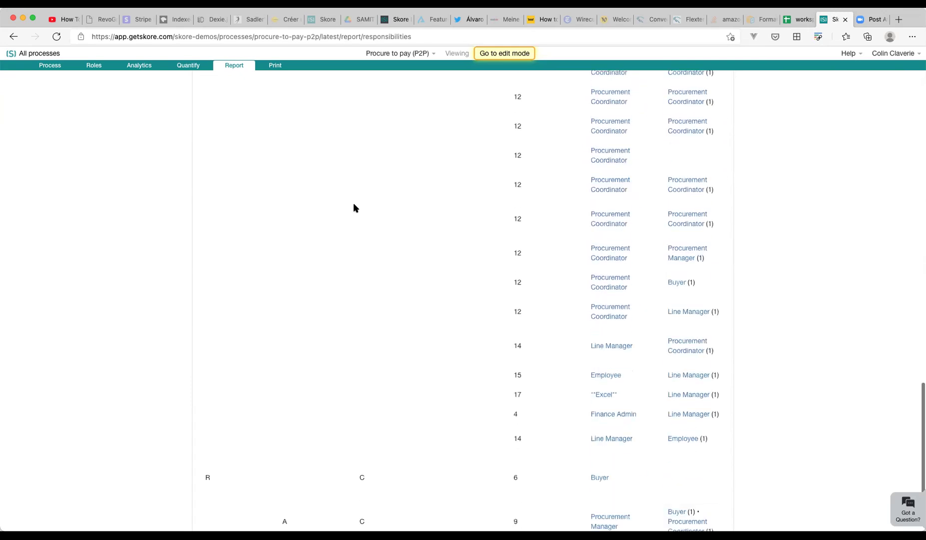
scroll(354, 207, up, 20)
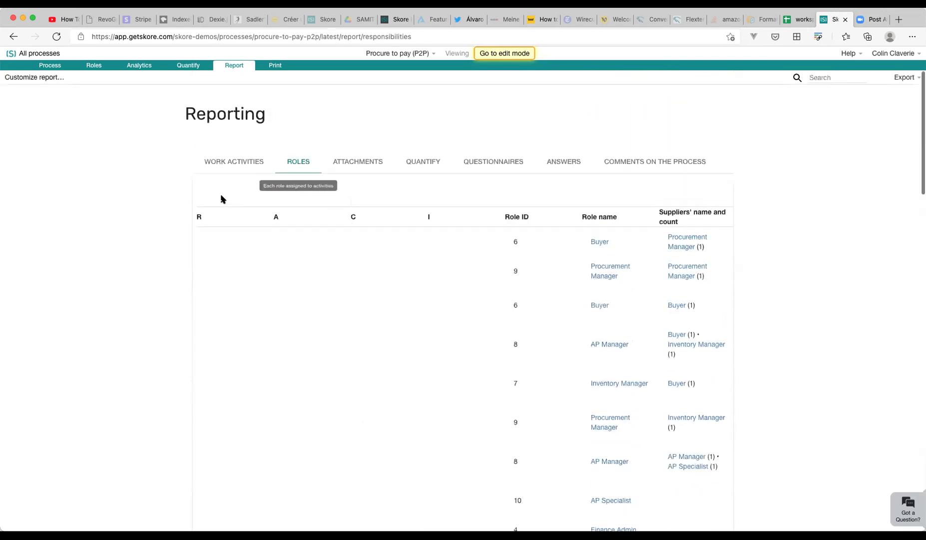
Step: Sort the roles report by the R column and review the reordered rows
click(199, 216)
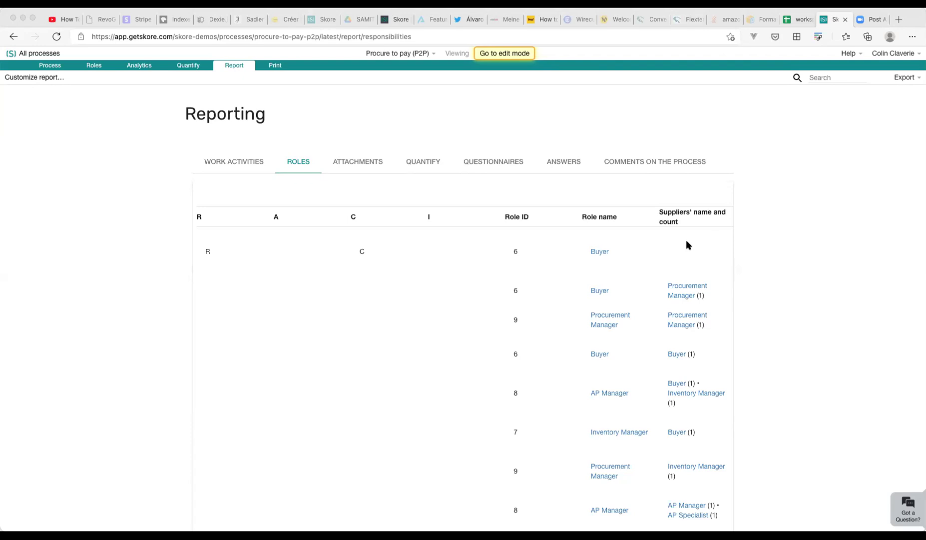
scroll(761, 257, down, 4)
scroll(650, 310, down, 6)
scroll(650, 310, down, 7)
scroll(650, 309, down, 7)
scroll(650, 309, up, 12)
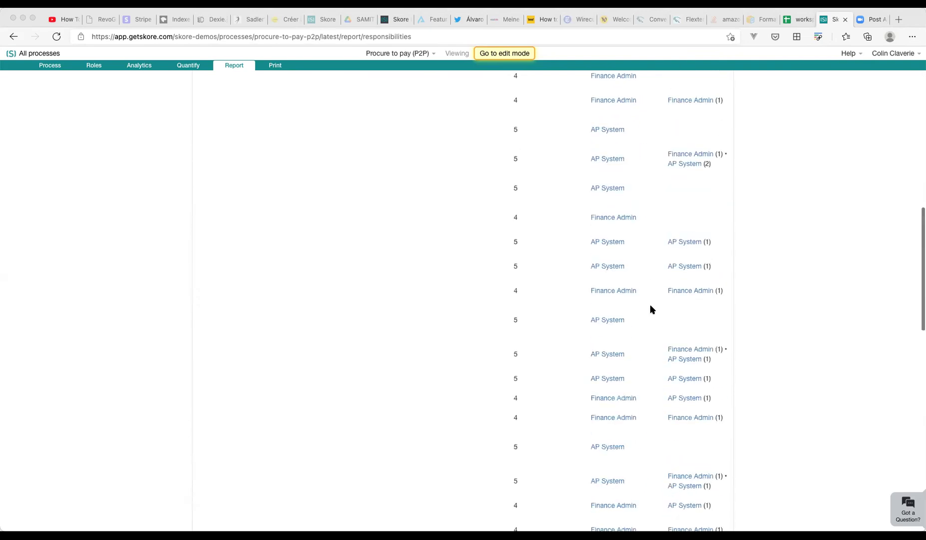
scroll(650, 309, up, 10)
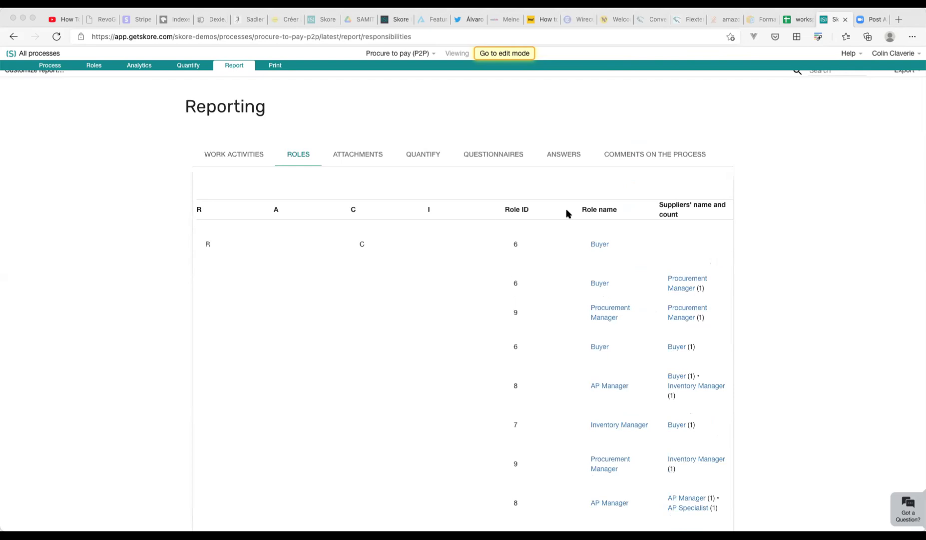
scroll(568, 213, down, 4)
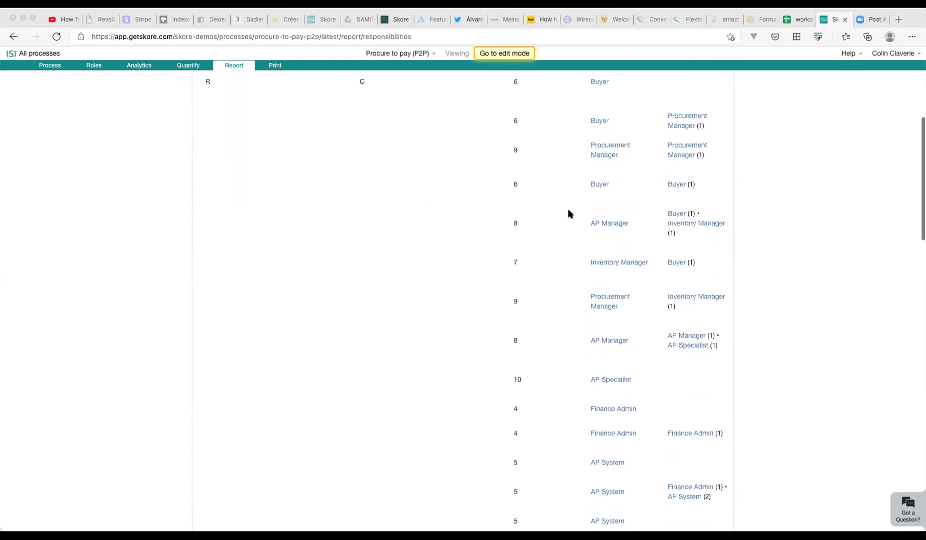
scroll(570, 214, up, 4)
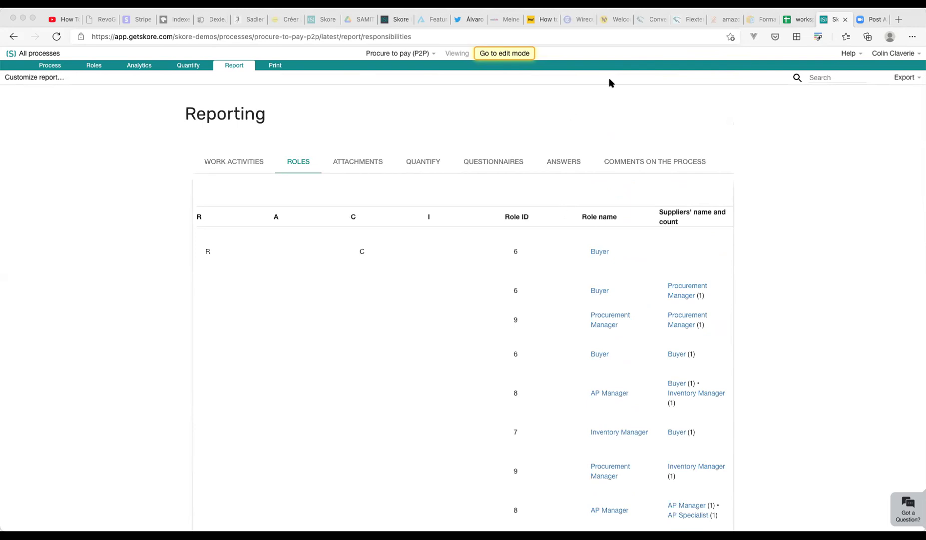
Step: Examine the roles report's columns from Role name through suppliers and customers to Box type and Roles name
click(641, 12)
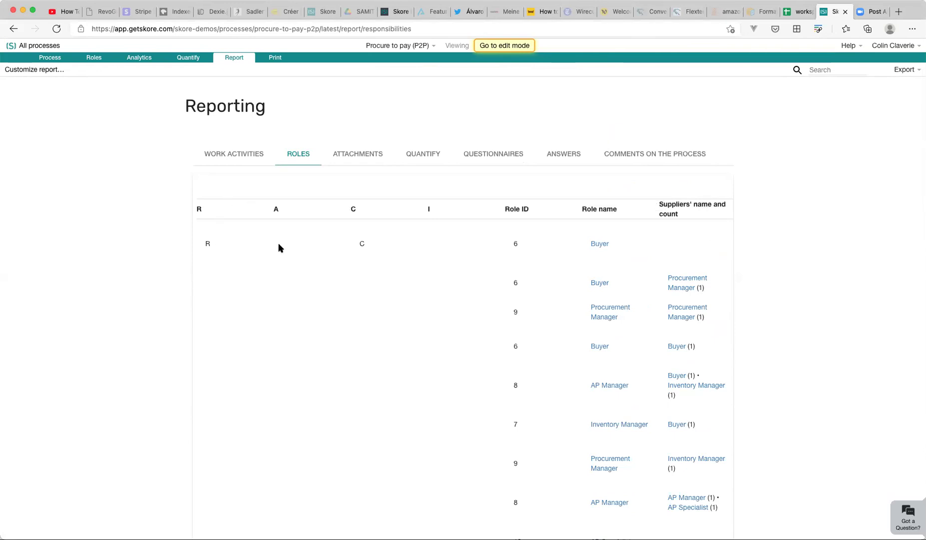
scroll(660, 246, down, 1)
scroll(660, 248, up, 1)
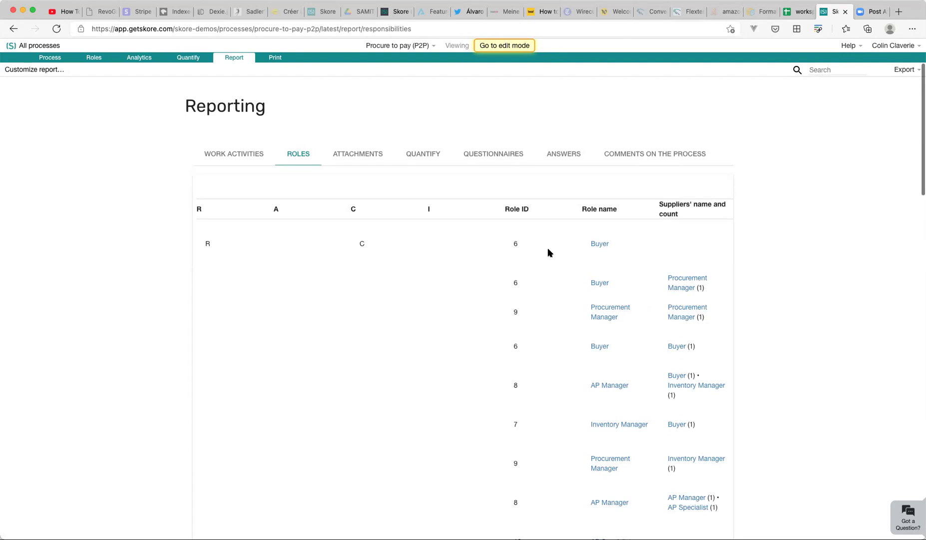
scroll(548, 250, right, 5)
scroll(548, 253, right, 4)
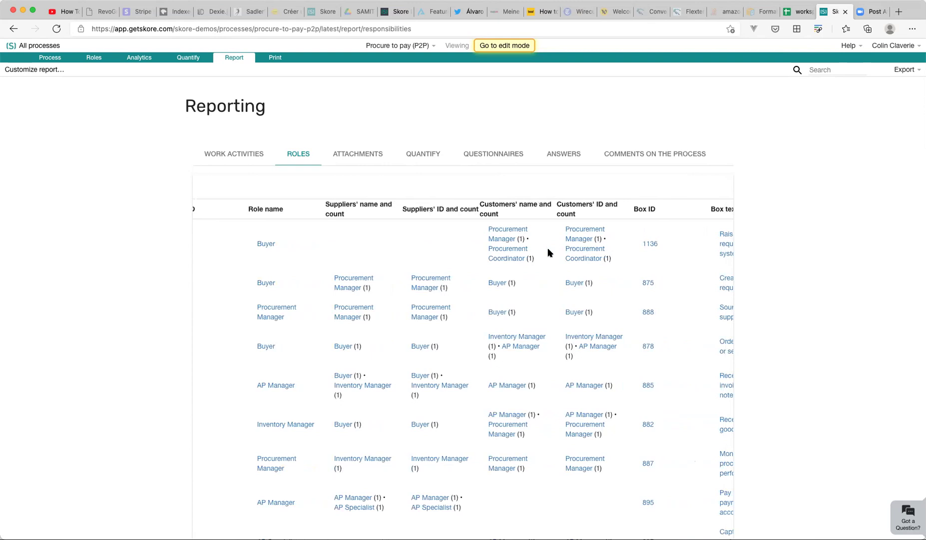
scroll(529, 240, down, 5)
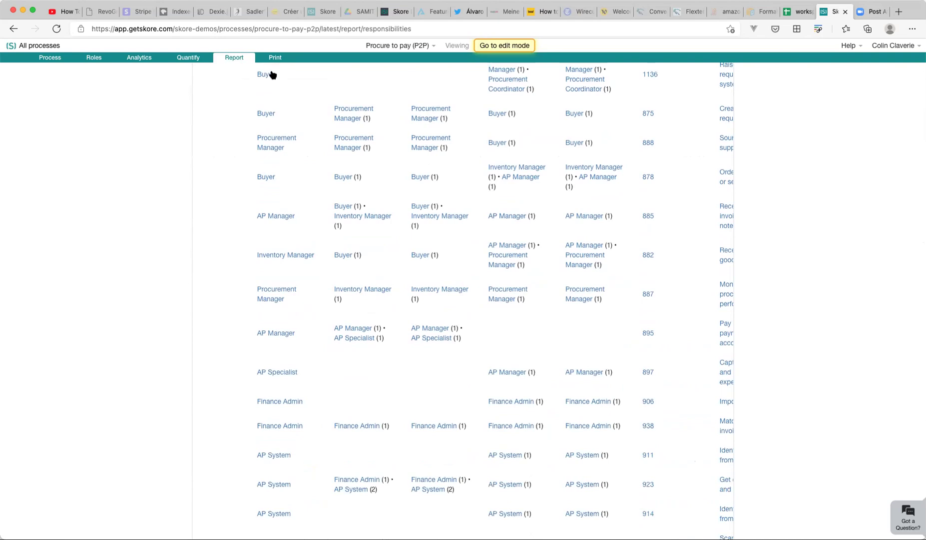
scroll(328, 130, up, 5)
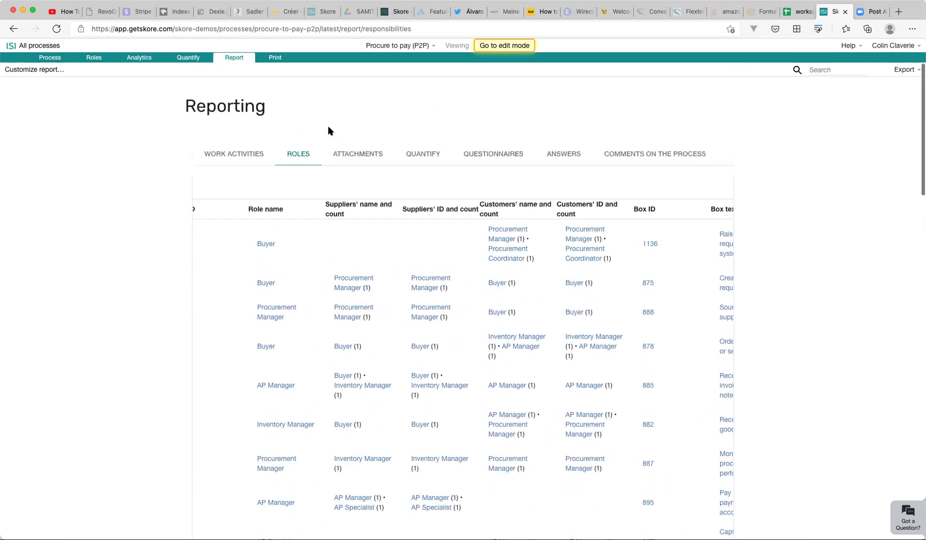
scroll(400, 227, right, 5)
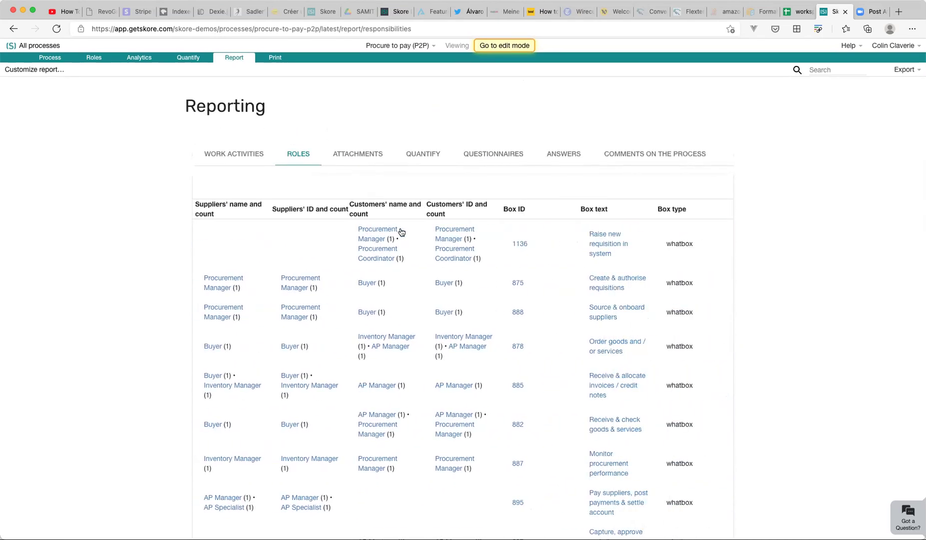
scroll(410, 230, right, 1)
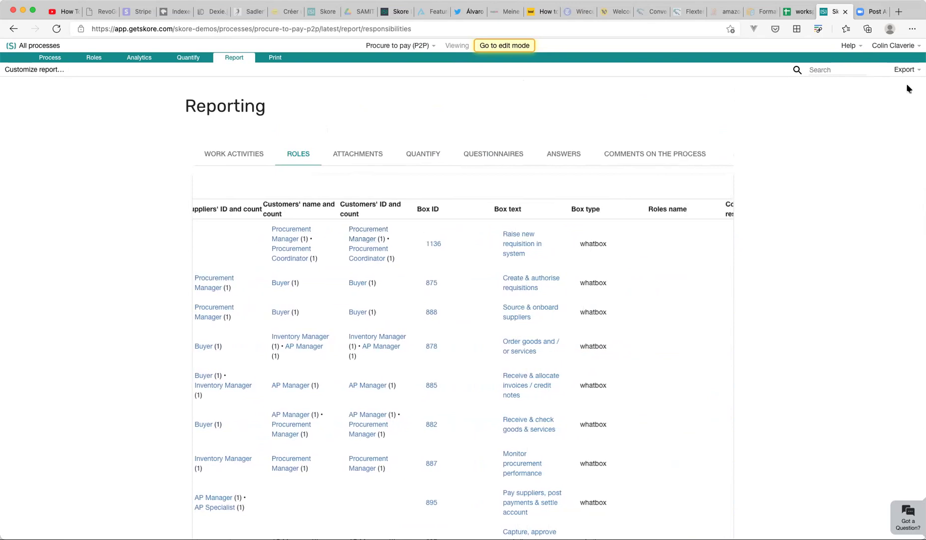
Step: Examine which customer roles and activity texts belong to each box throughout the rows of the roles report
scroll(583, 263, down, 3)
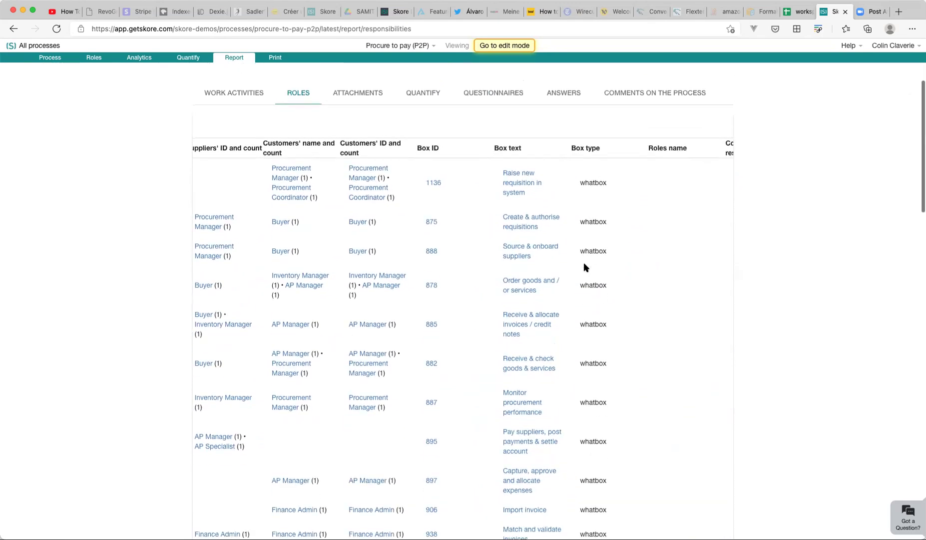
scroll(584, 263, down, 1)
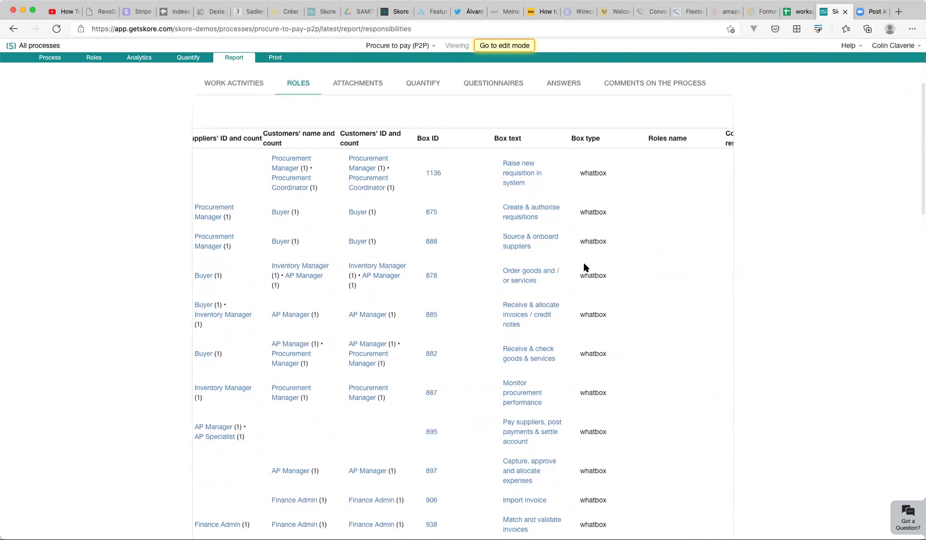
scroll(584, 264, down, 2)
scroll(584, 263, down, 12)
scroll(584, 265, up, 15)
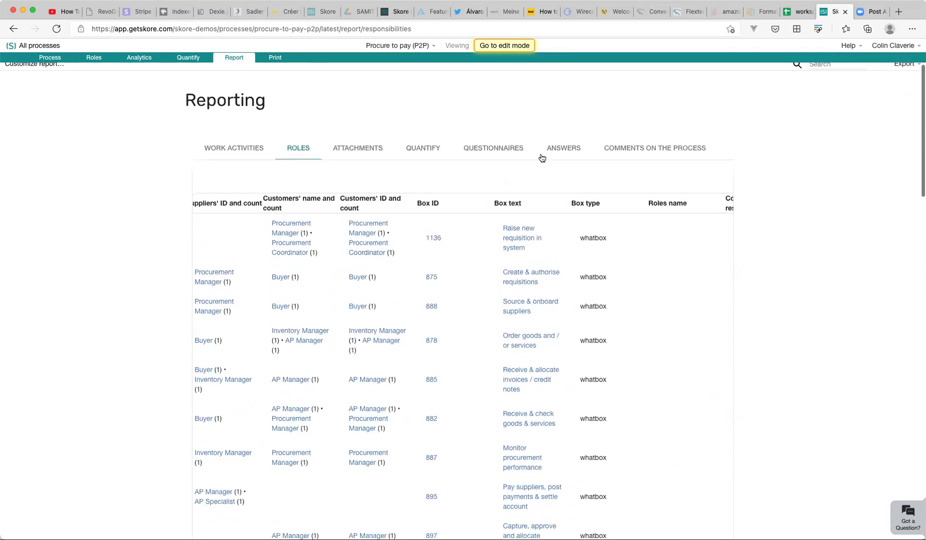
Step: Review the roles report's columns between the R, A, C and I assignments and Count of responsibilities
scroll(229, 189, left, 10)
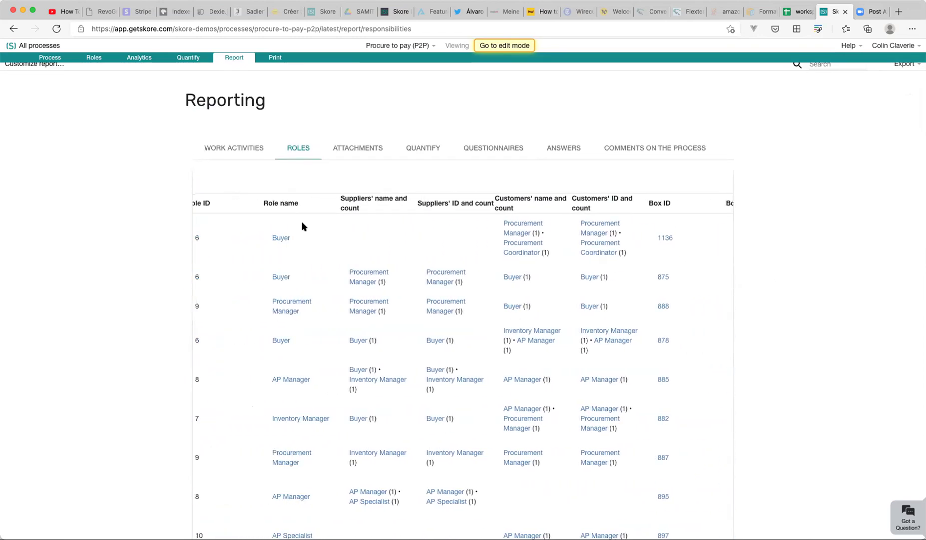
scroll(335, 212, left, 2)
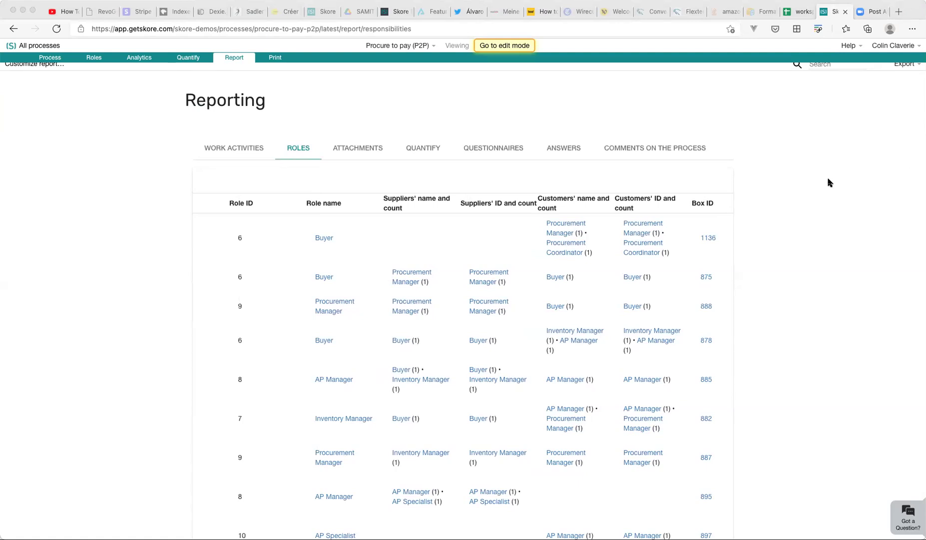
scroll(406, 234, left, 10)
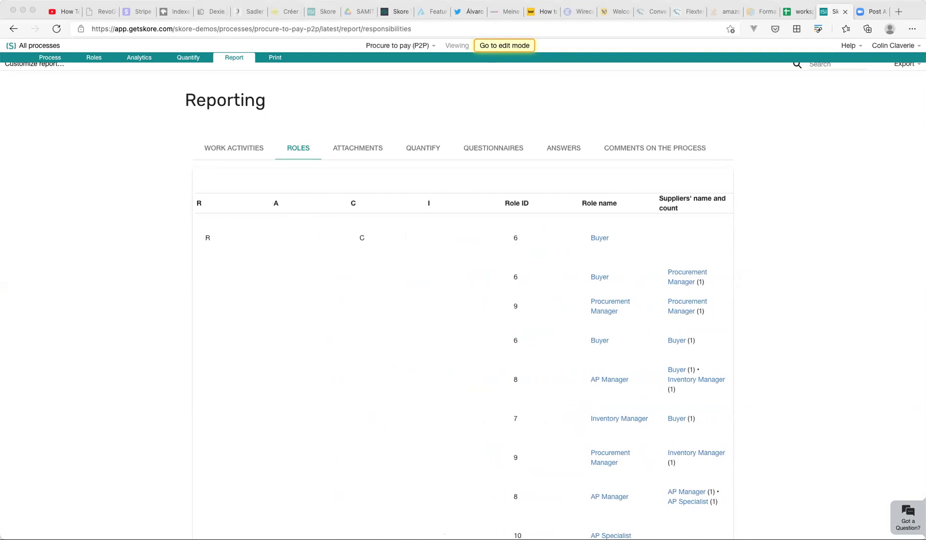
scroll(427, 216, right, 10)
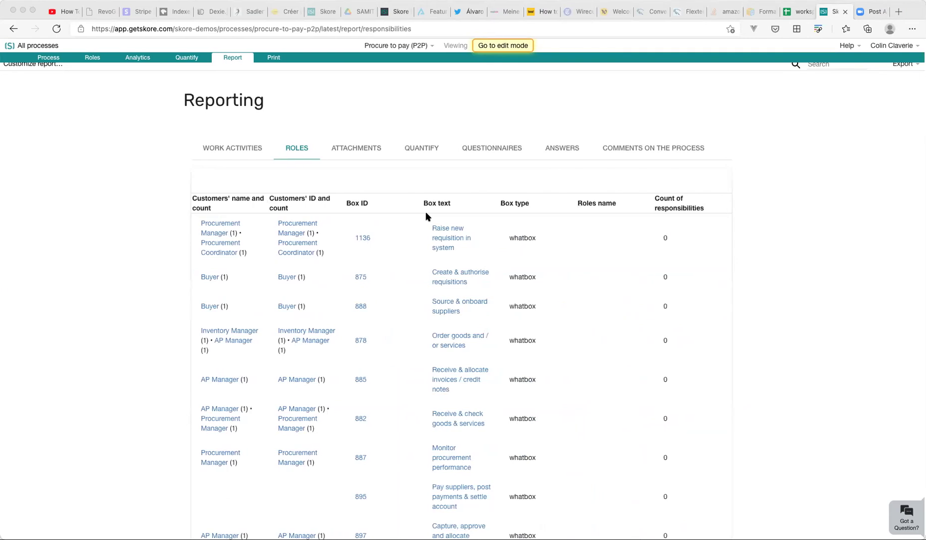
scroll(427, 216, left, 6)
scroll(426, 216, left, 5)
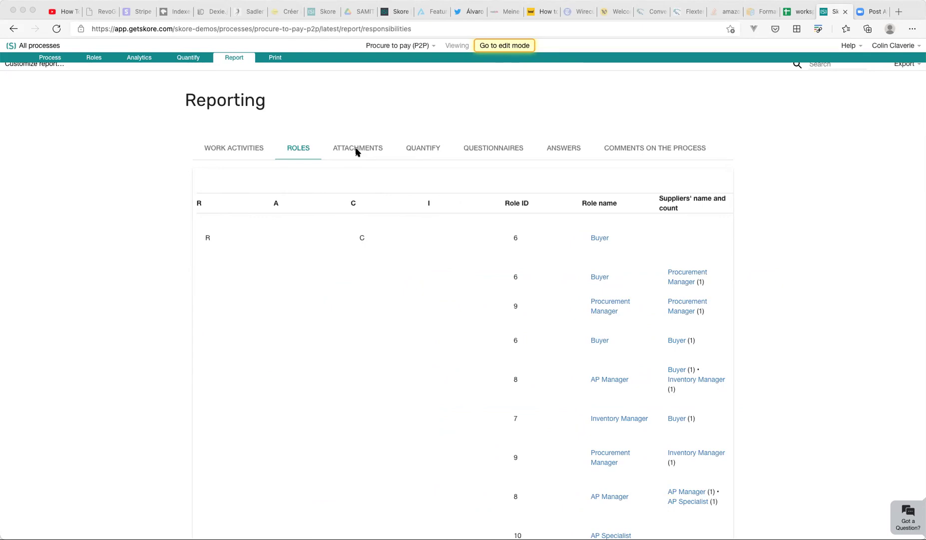
Step: View the attachments of the Receive & check goods & services activity on the Procure to pay (P2P) process map
click(55, 60)
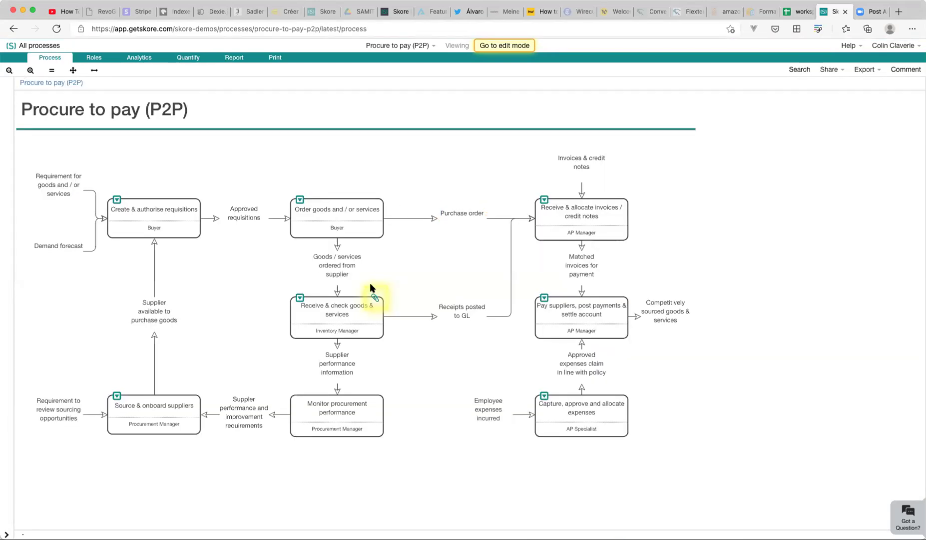
click(376, 297)
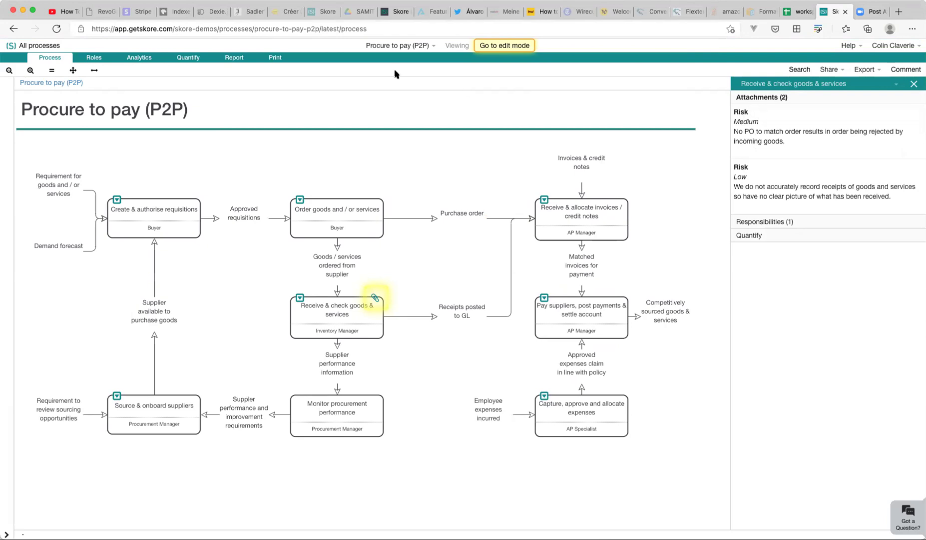
Step: Return to the process reporting and show the roles report again
click(230, 58)
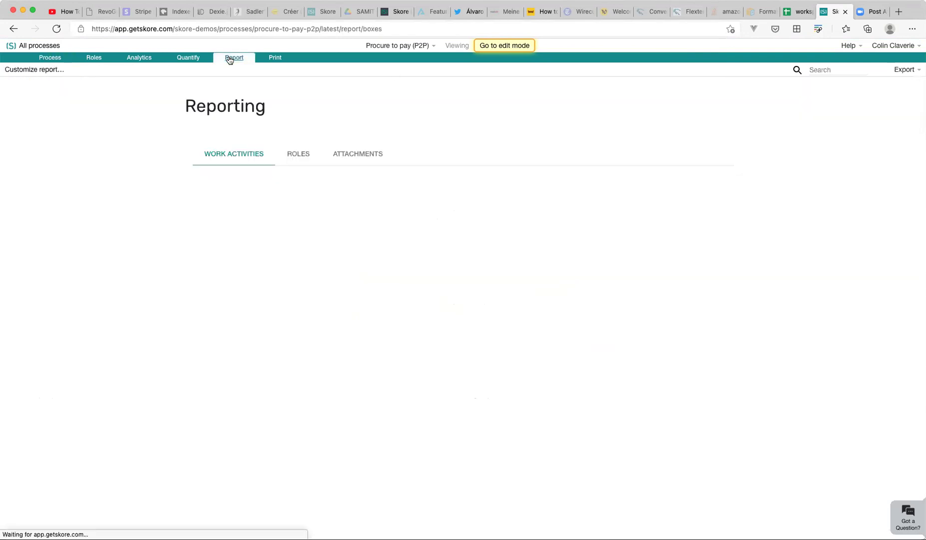
click(296, 157)
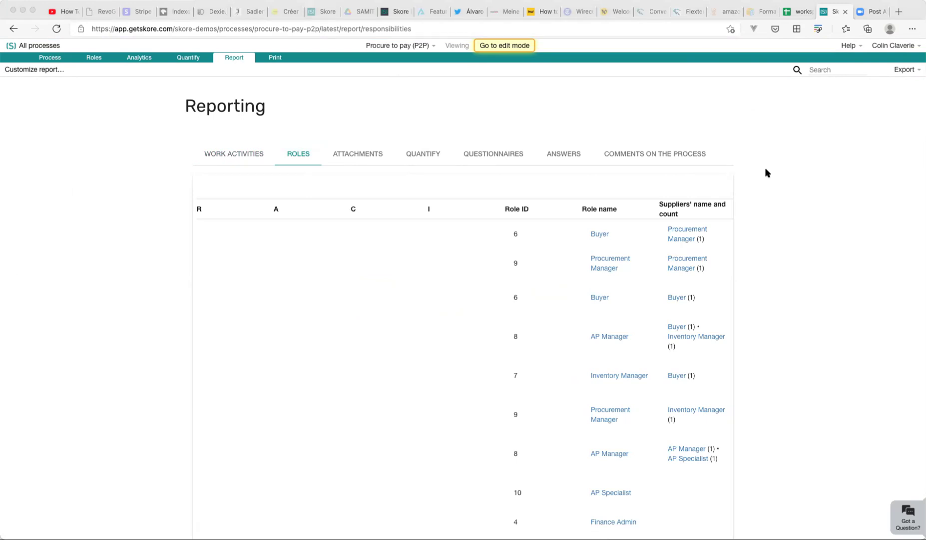
click(722, 219)
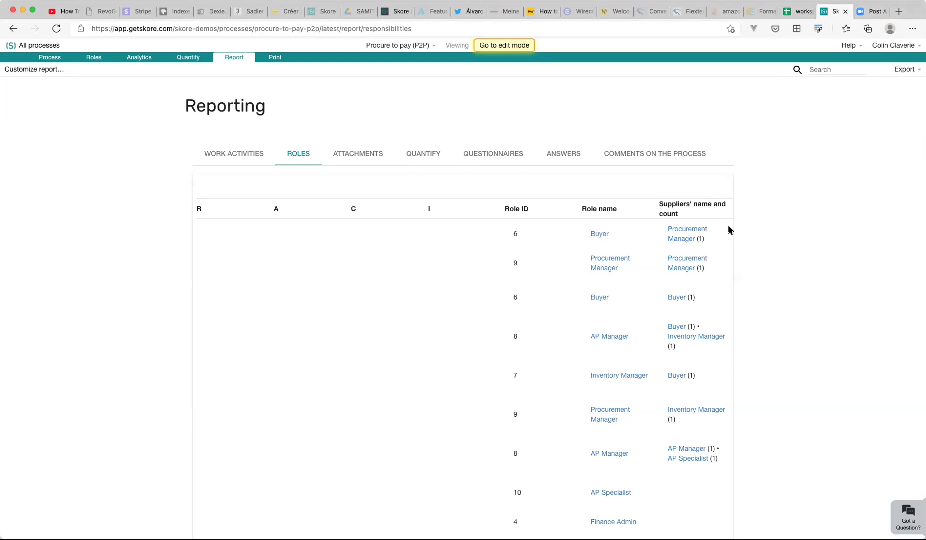
Step: Examine the work activities report's columns from Box ID through the inbound and outbound box details to the customers' role names
click(256, 159)
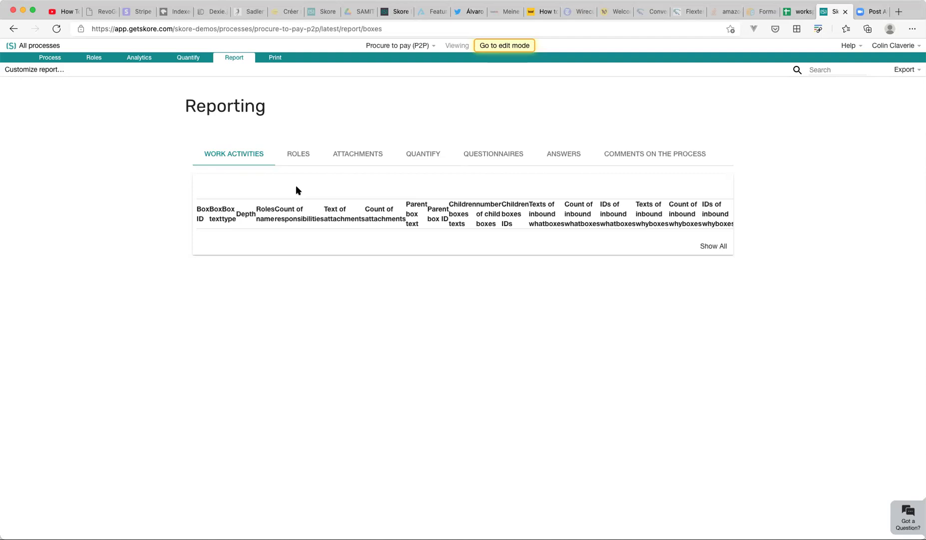
scroll(242, 213, right, 10)
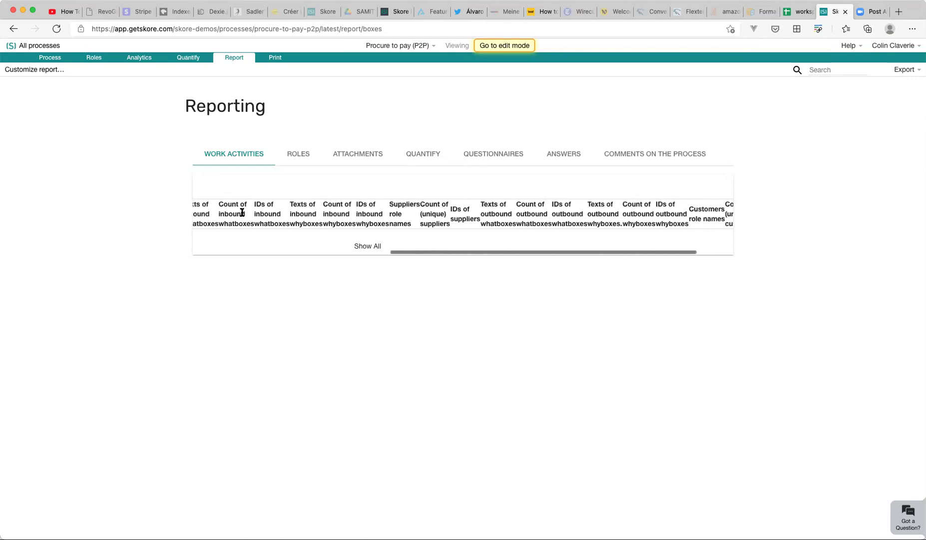
scroll(241, 213, left, 10)
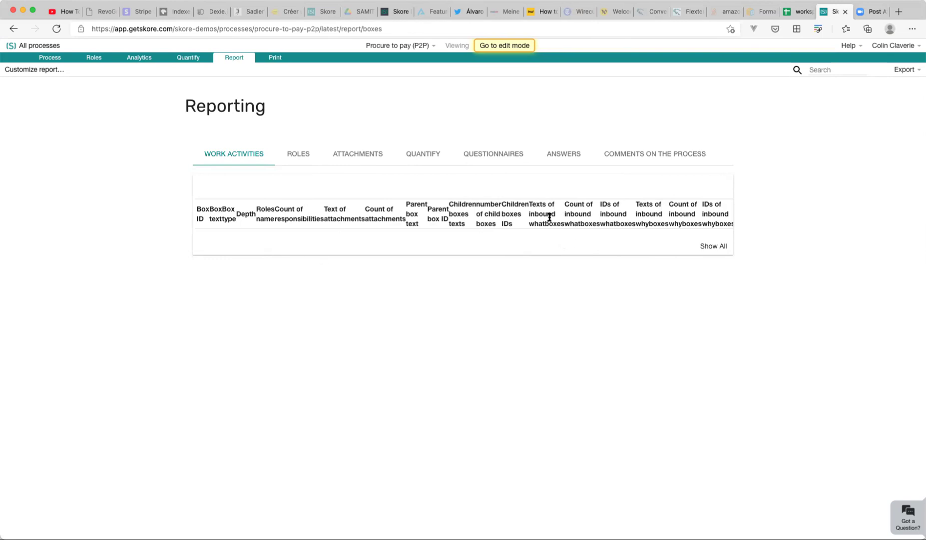
scroll(550, 217, right, 5)
scroll(550, 217, left, 5)
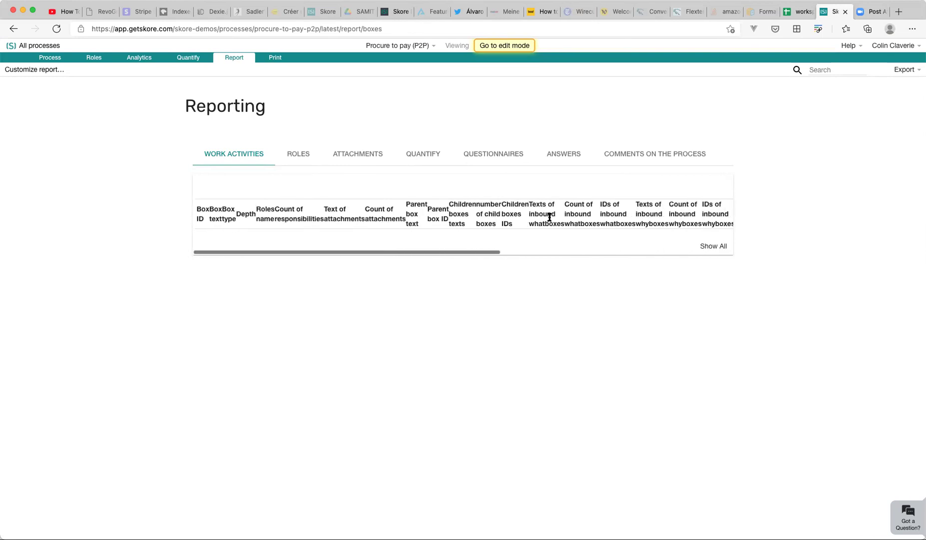
Step: Reopen the roles report and look through its rows and its role and supplier columns
click(293, 154)
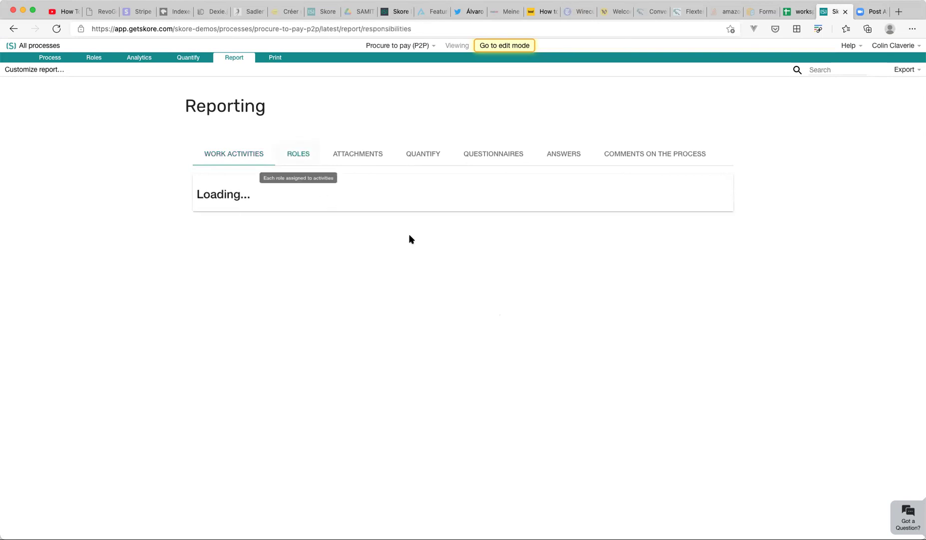
scroll(451, 307, right, 5)
scroll(465, 303, left, 3)
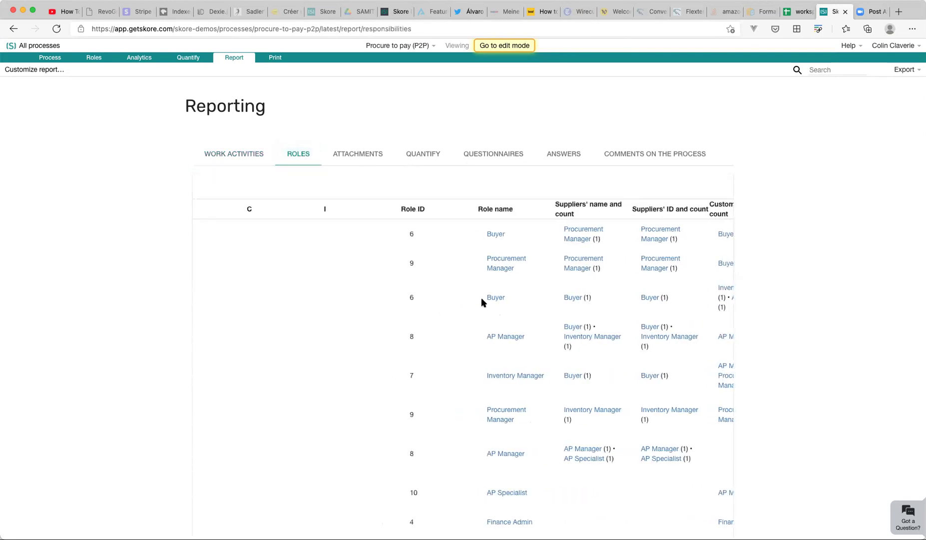
scroll(871, 315, down, 3)
scroll(871, 315, up, 3)
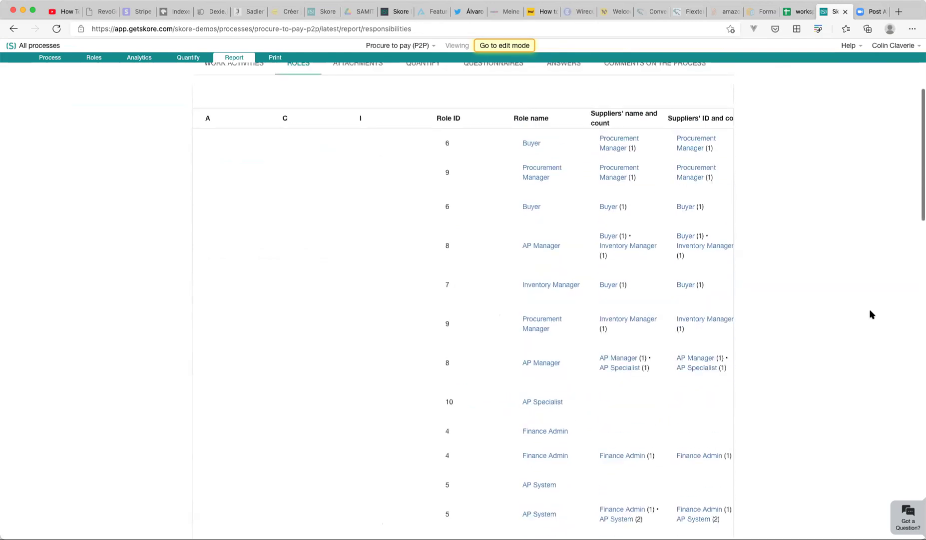
Step: Review the box types and standard columns available for customizing the roles report, leaving the settings without applying changes
click(30, 71)
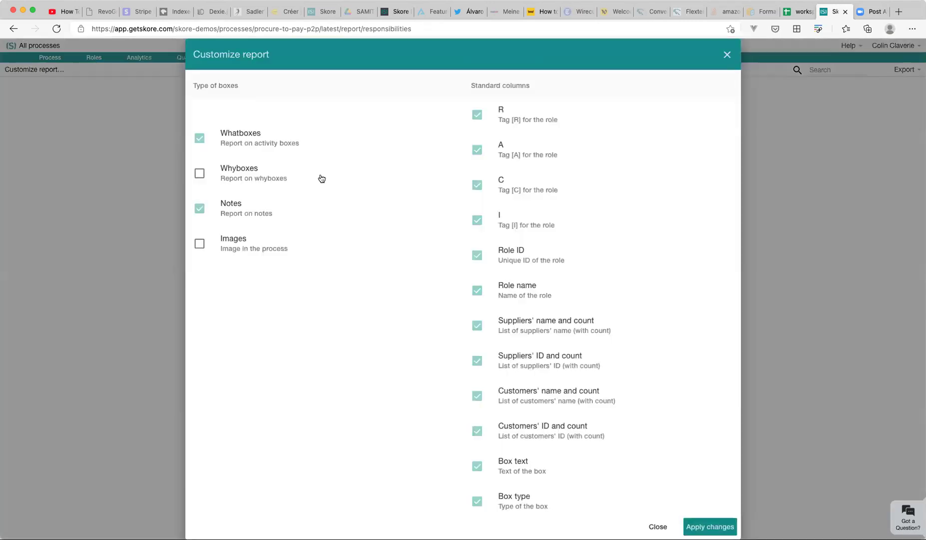
scroll(496, 375, down, 3)
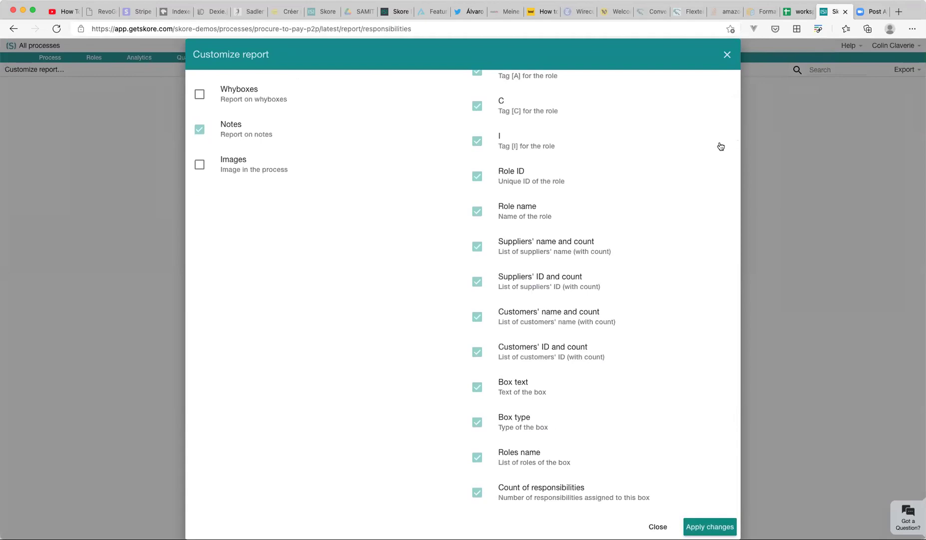
click(727, 56)
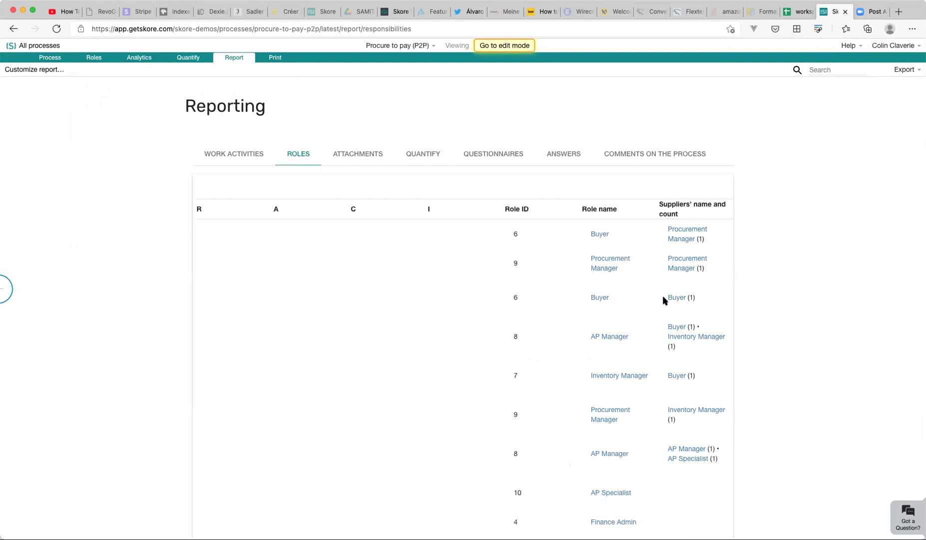
Step: Compare each role's suppliers and customers with the box ID, text, type and Count of responsibilities columns in the roles report
scroll(664, 299, right, 2)
scroll(662, 299, right, 5)
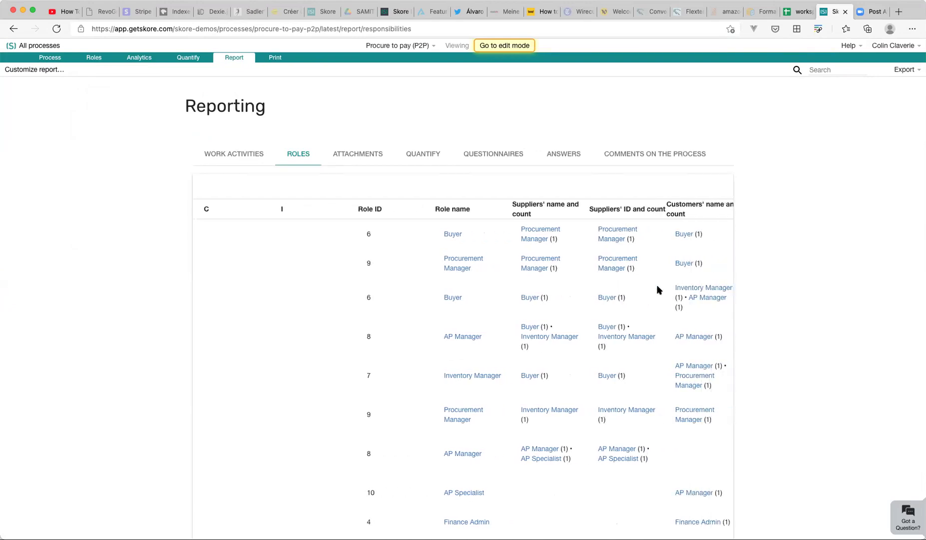
scroll(657, 290, right, 5)
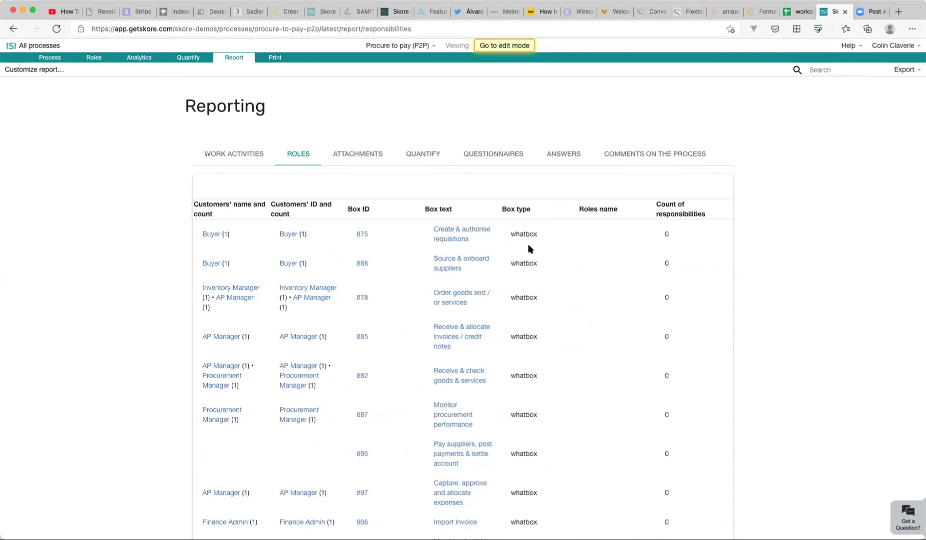
scroll(528, 248, left, 5)
scroll(529, 249, left, 5)
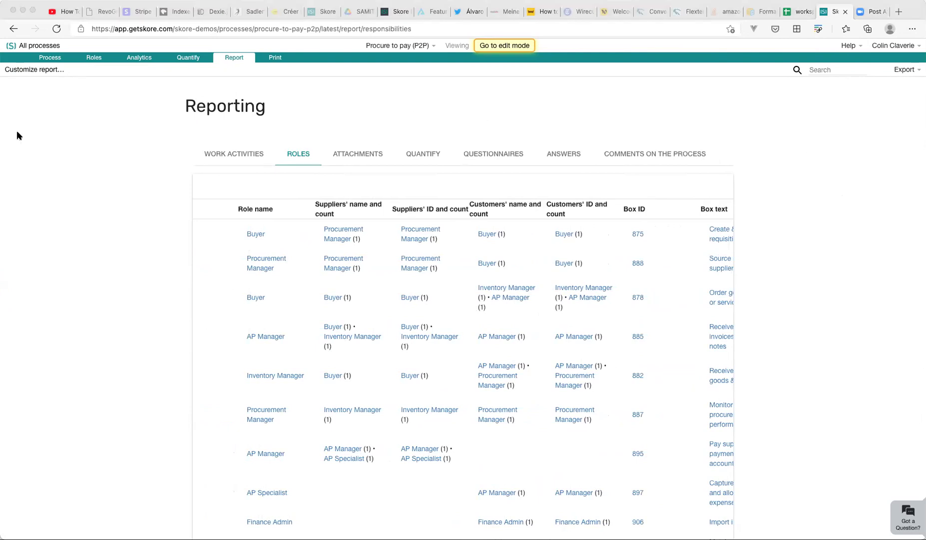
click(48, 124)
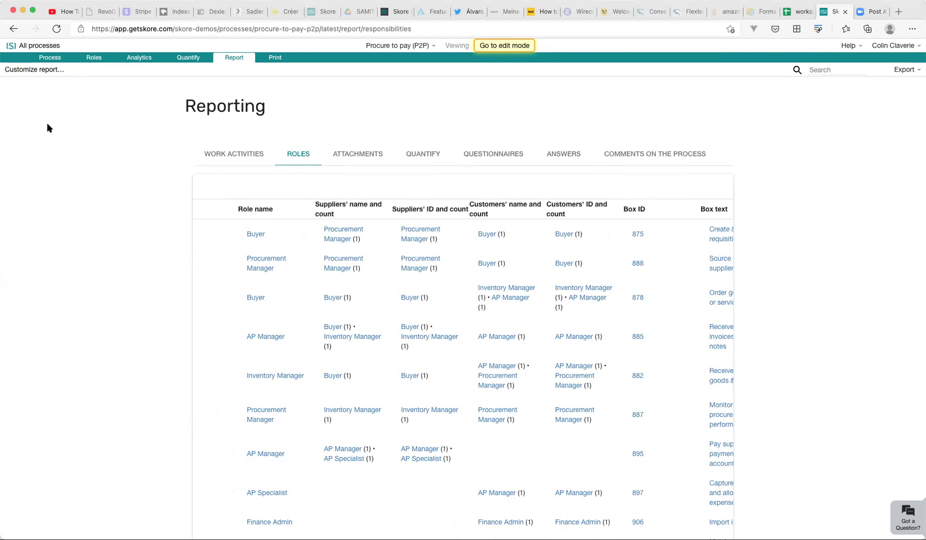